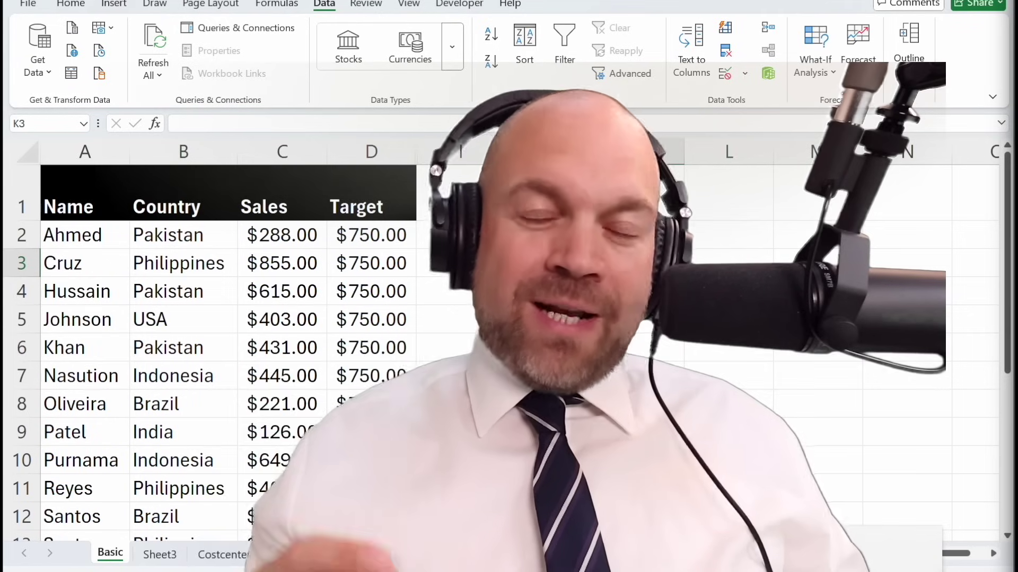
# - Select the Sales values in C2:C19
pyautogui.moveTo(69, 226); pyautogui.dragTo(359, 364)
pyautogui.scroll(-2, 356, 363)
pyautogui.scroll(2, 356, 364)
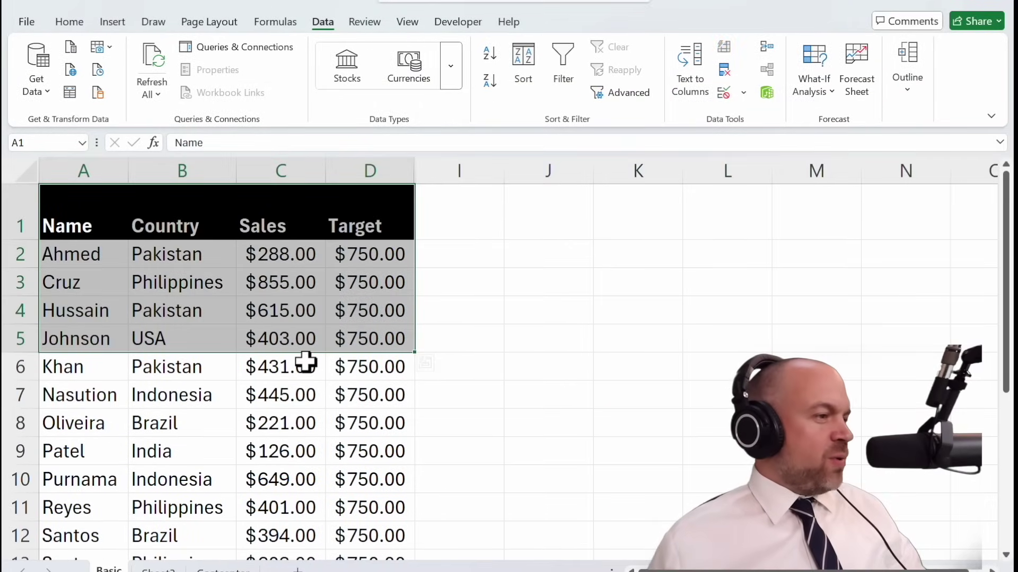
pyautogui.moveTo(104, 226); pyautogui.dragTo(382, 453)
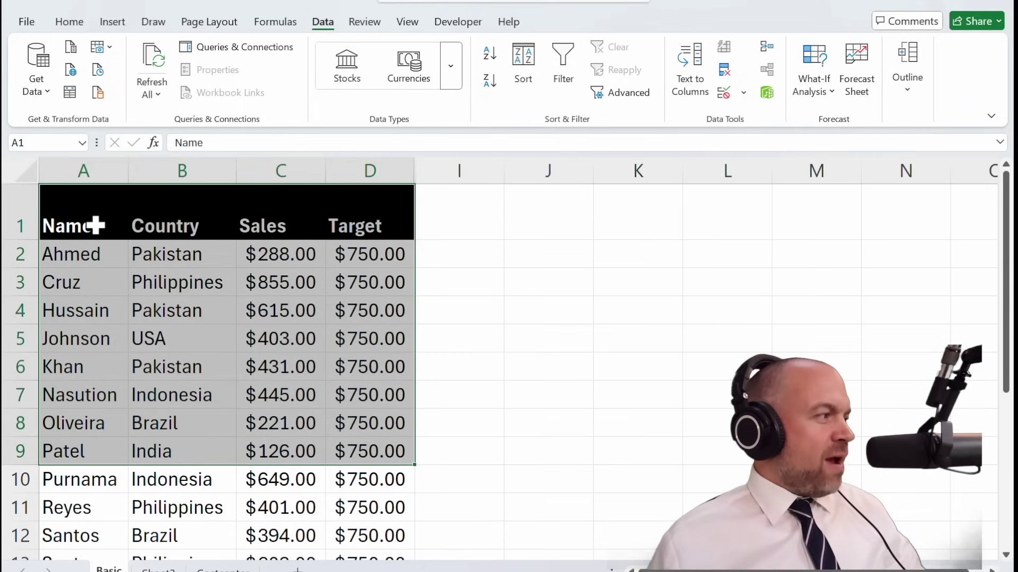
pyautogui.moveTo(97, 225); pyautogui.dragTo(375, 514)
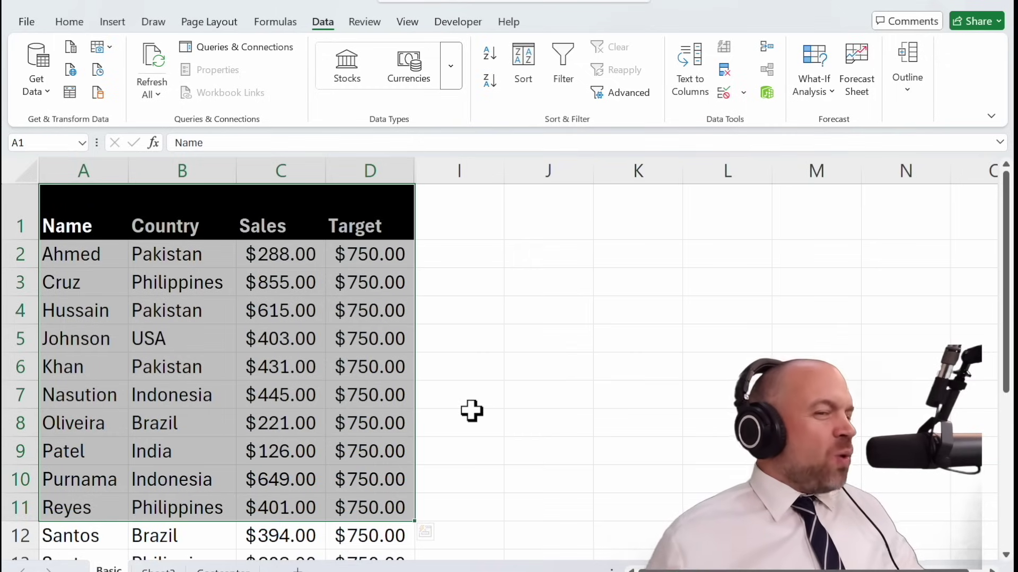
pyautogui.click(292, 172)
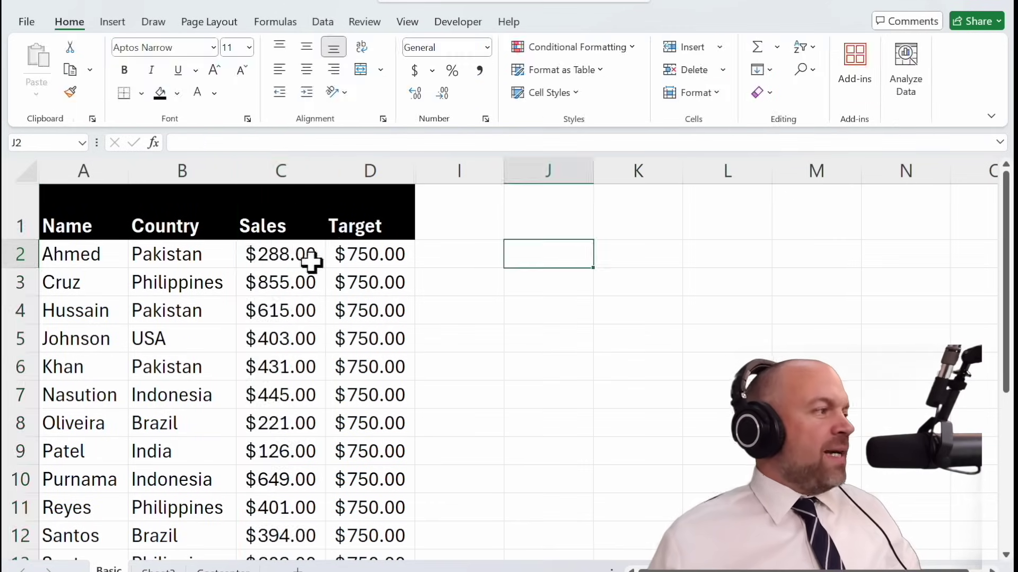
pyautogui.click(303, 258)
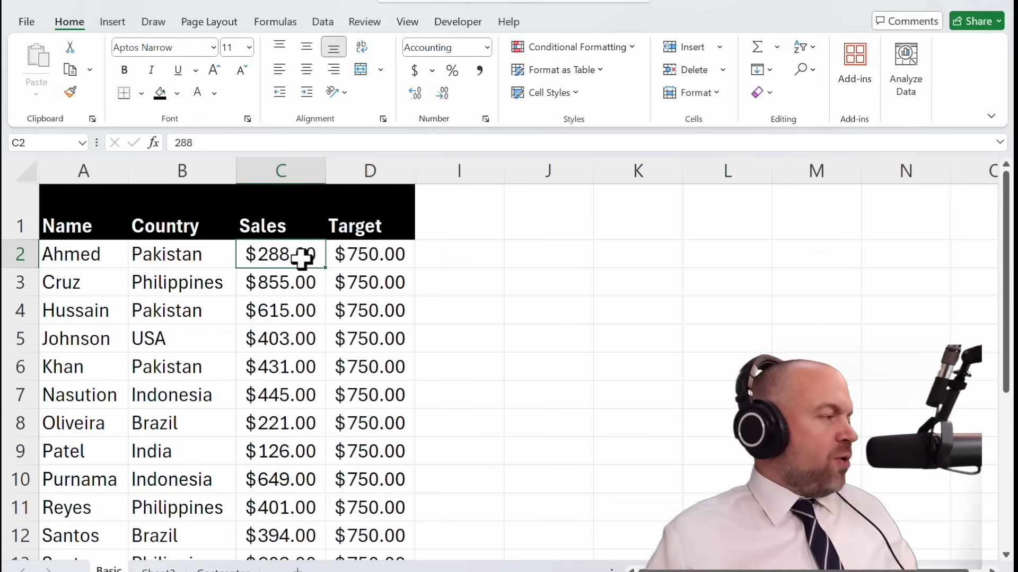
pyautogui.hotkey('ctrl', 'shift', 'Down')
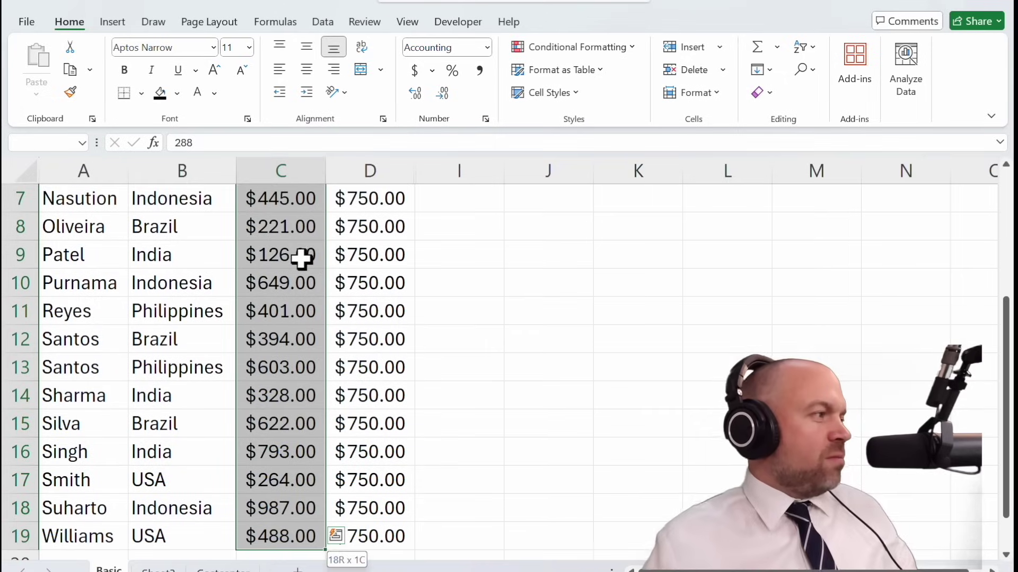
pyautogui.scroll(2, 392, 265)
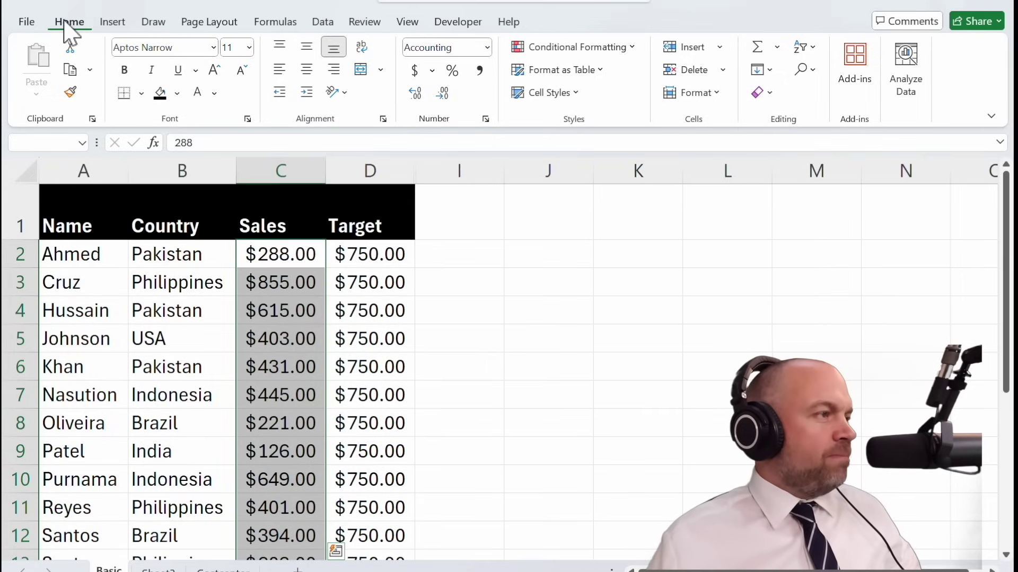
# - Add a Greater Than 500 rule with Light Red Fill and dark red text
pyautogui.click(631, 46)
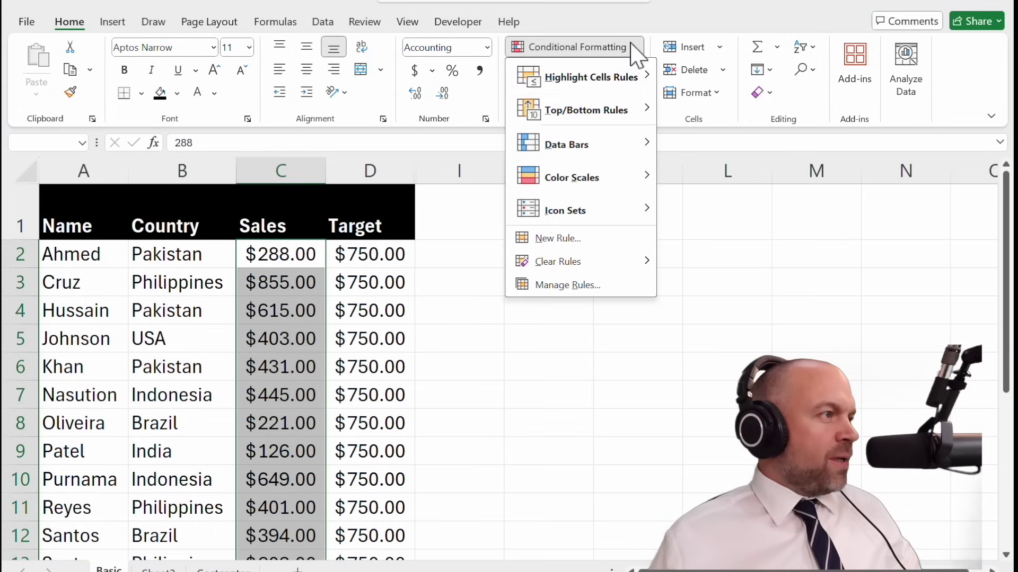
pyautogui.moveTo(632, 80)
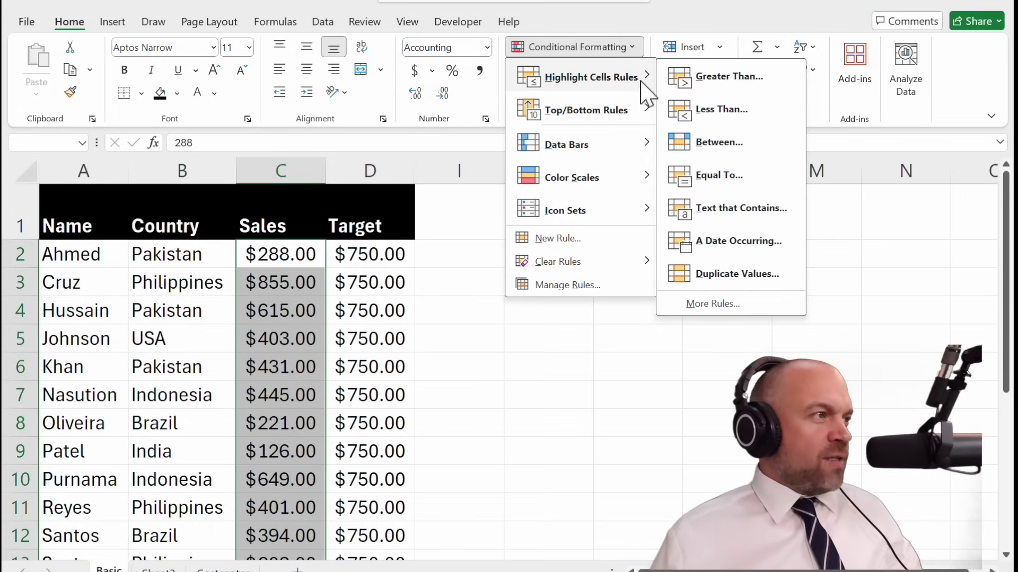
pyautogui.click(748, 81)
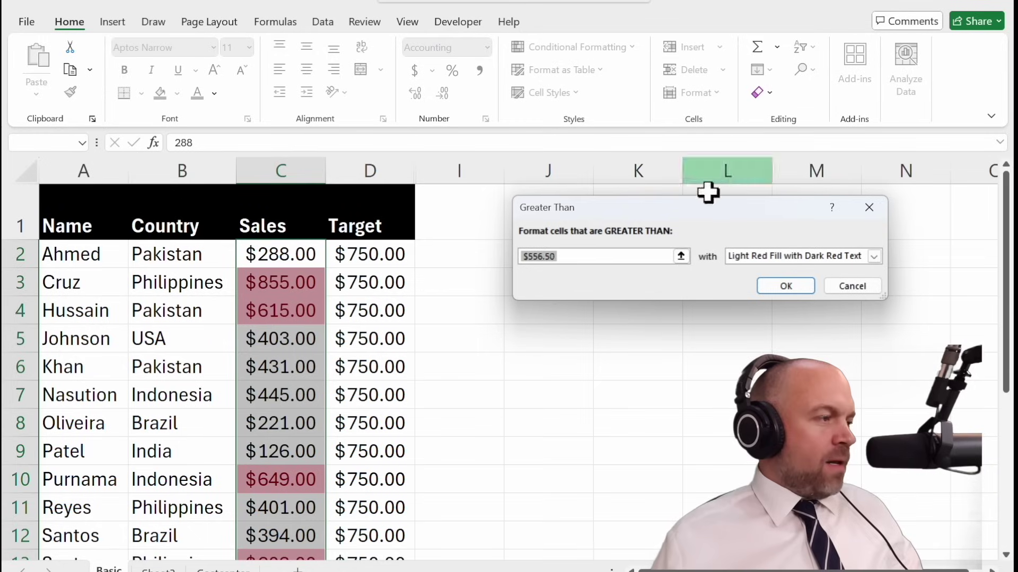
pyautogui.write('500')
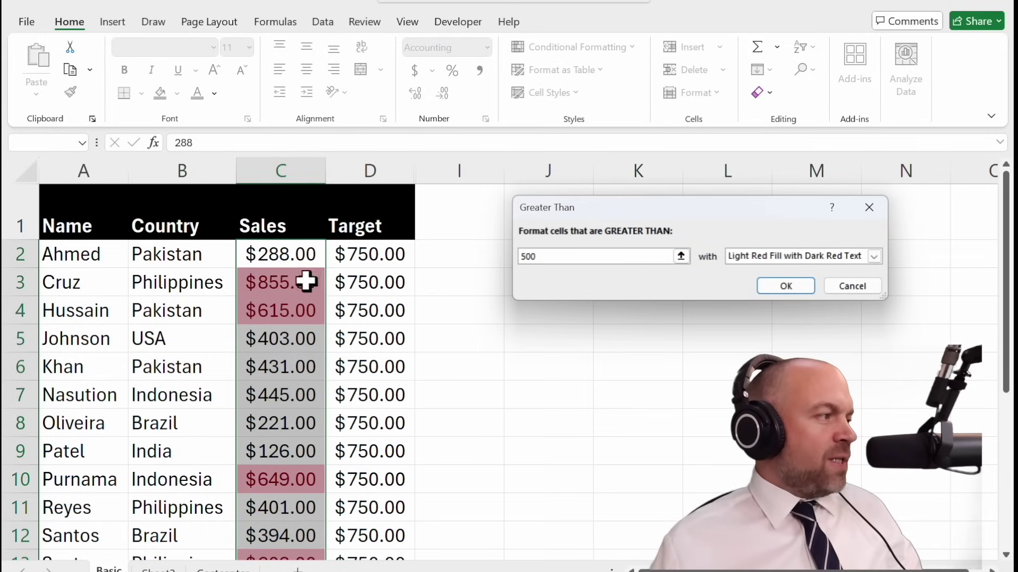
pyautogui.click(777, 286)
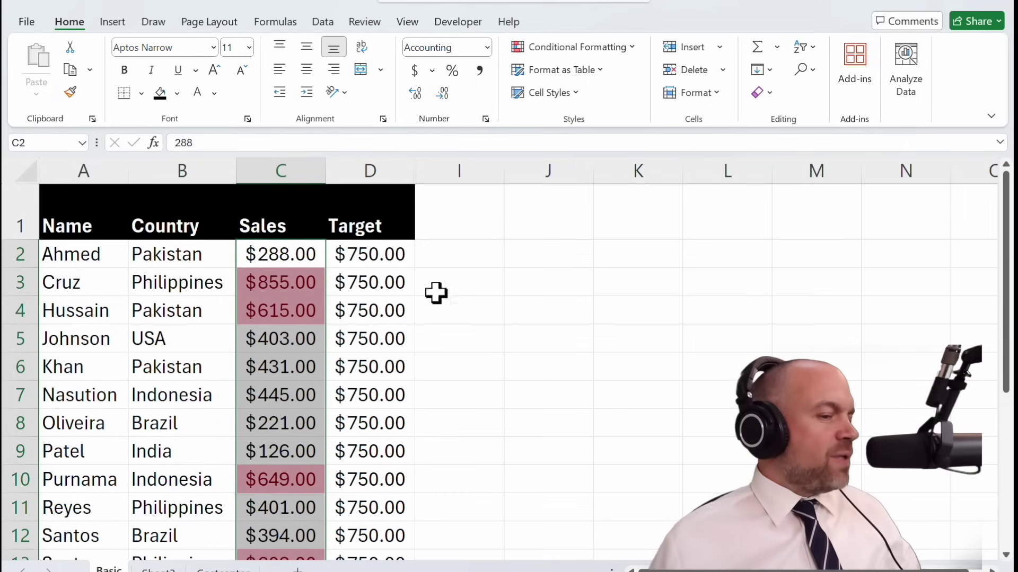
# - Apply the Green - Yellow - Red Color Scale to Sales values C2:C19
pyautogui.scroll(-2, 297, 382)
pyautogui.scroll(2, 298, 385)
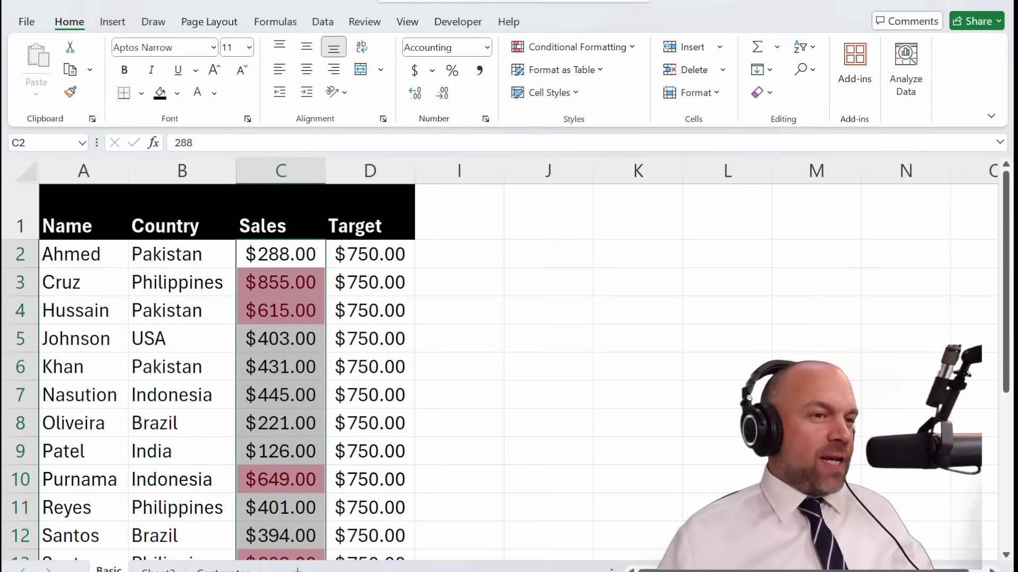
pyautogui.moveTo(281, 556); pyautogui.dragTo(302, 425)
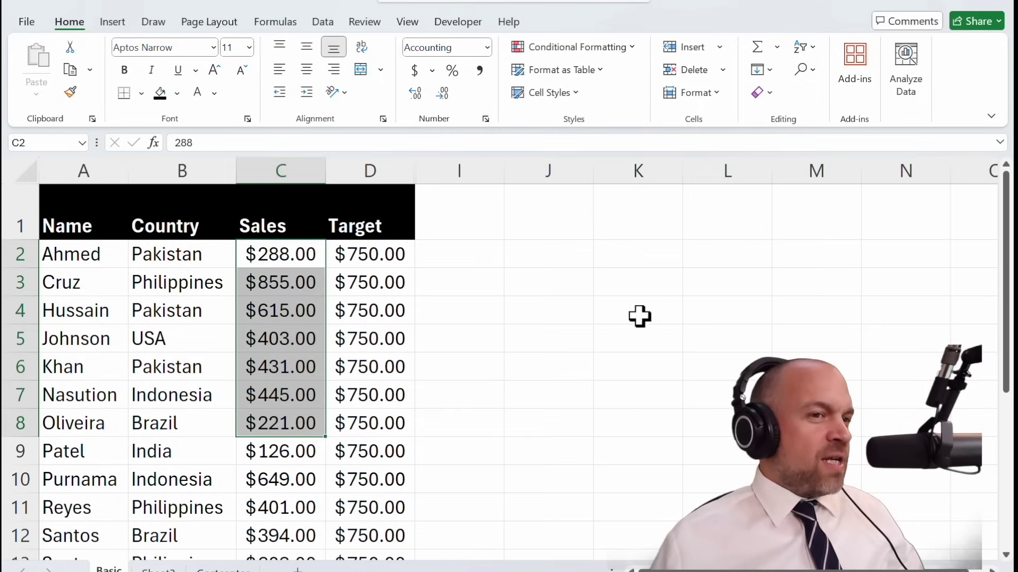
pyautogui.moveTo(582, 292); pyautogui.dragTo(562, 365)
pyautogui.moveTo(318, 260); pyautogui.dragTo(312, 407)
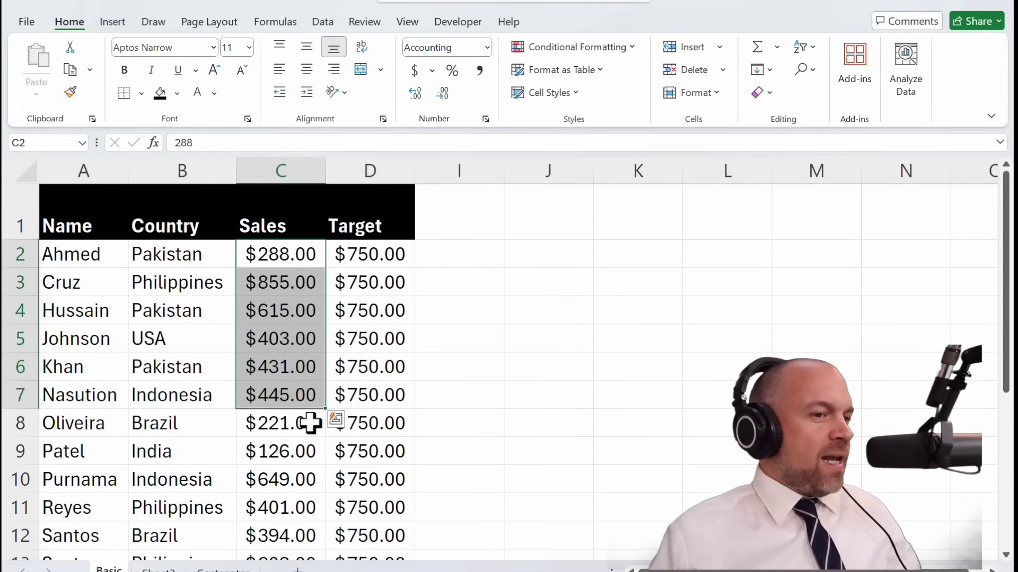
pyautogui.hotkey('ctrl', 'shift', 'Down')
pyautogui.scroll(2, 306, 420)
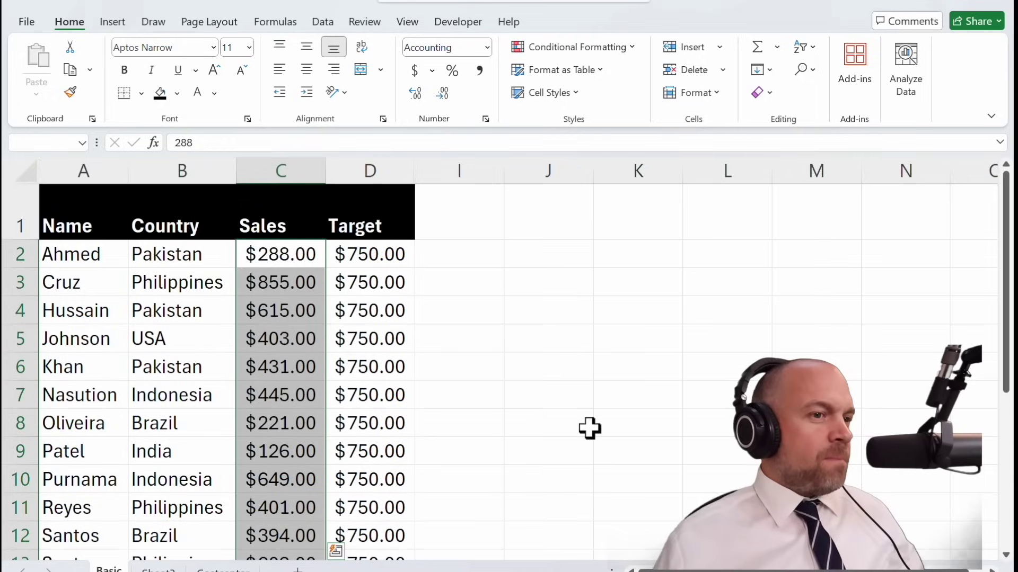
pyautogui.click(603, 47)
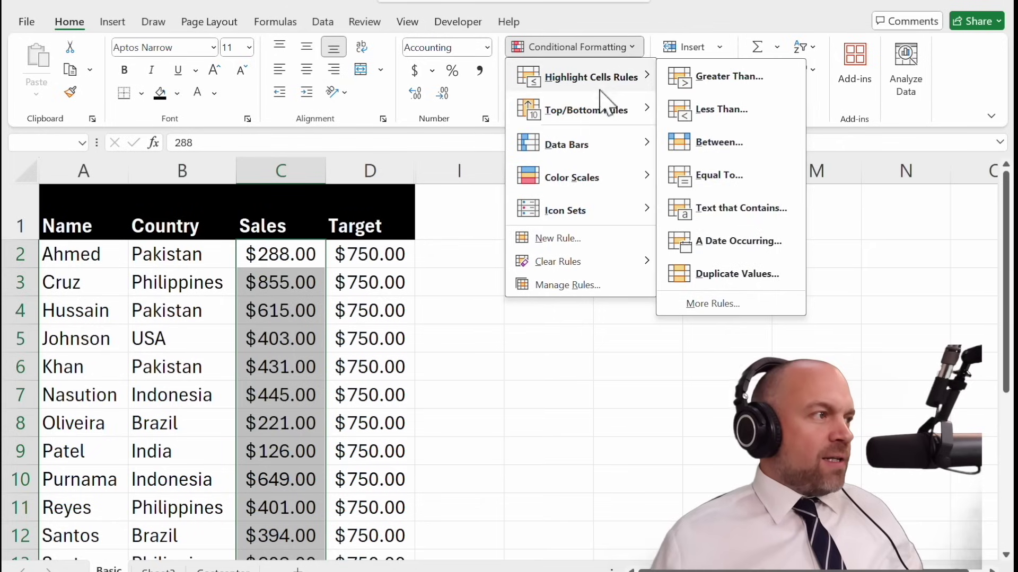
pyautogui.moveTo(589, 183)
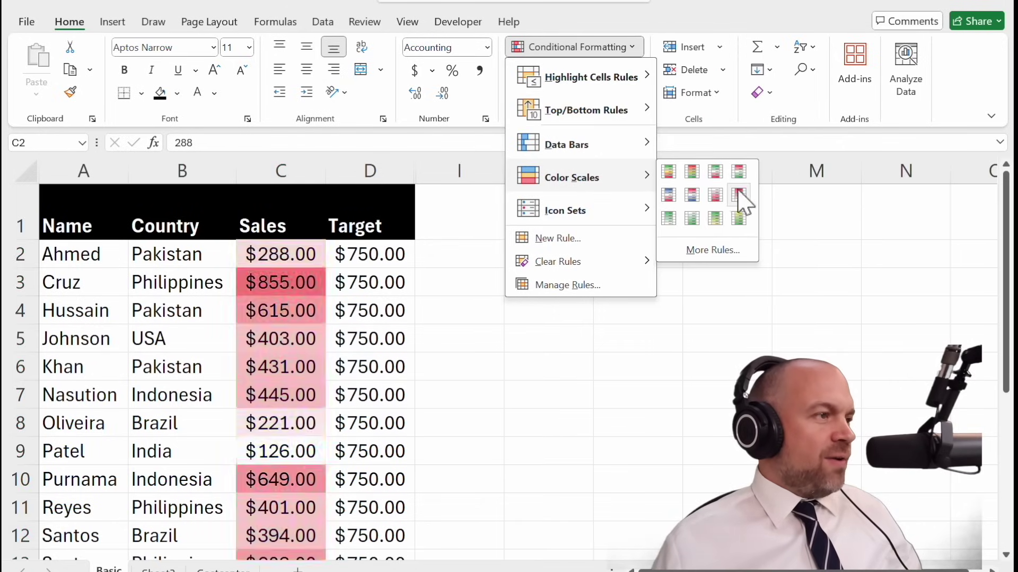
pyautogui.click(670, 174)
# - Check the scale on the top value 855 in C3 and the lowest, 126 in C9
pyautogui.click(302, 286)
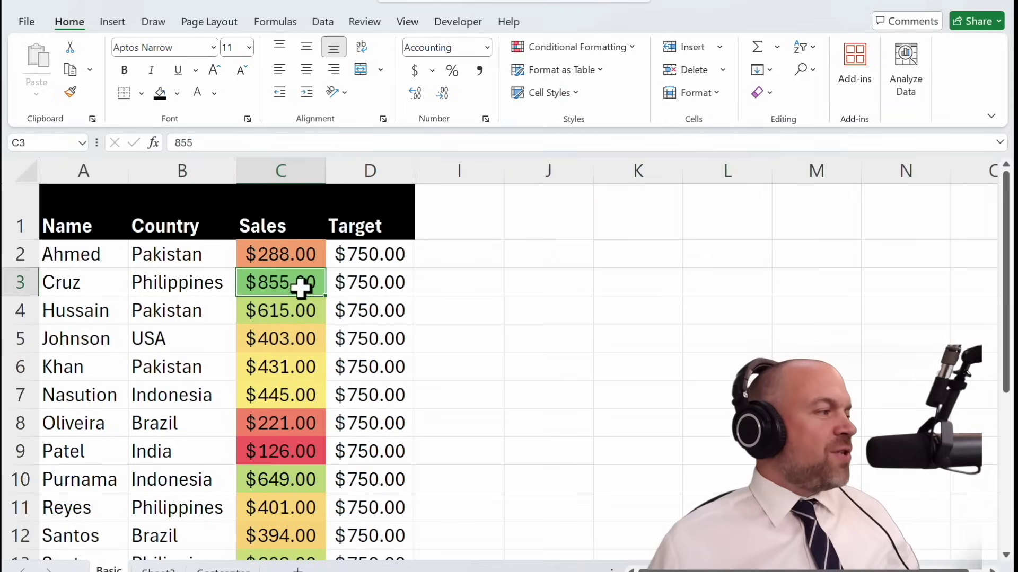
pyautogui.scroll(-3, 325, 325)
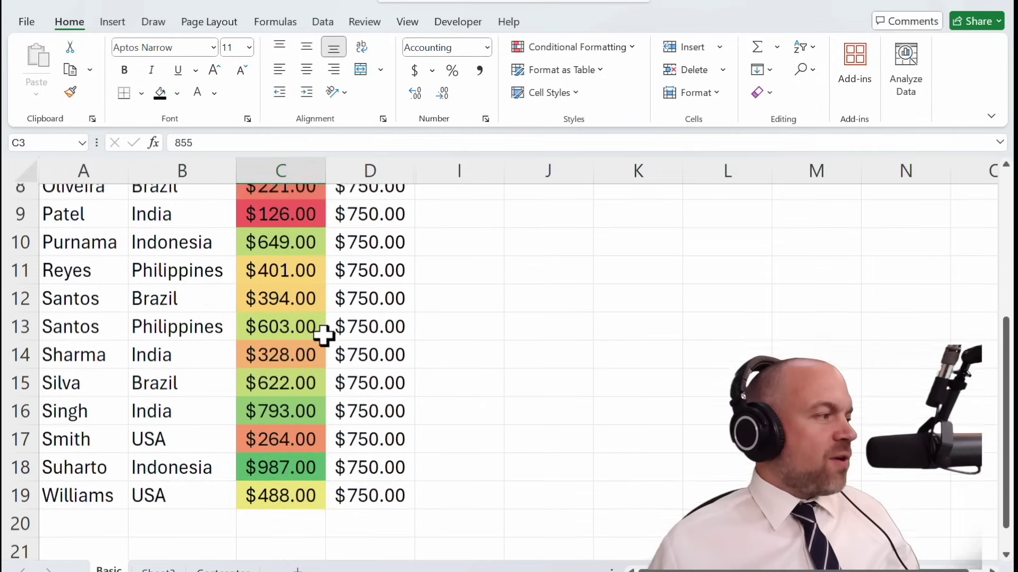
pyautogui.scroll(2, 352, 366)
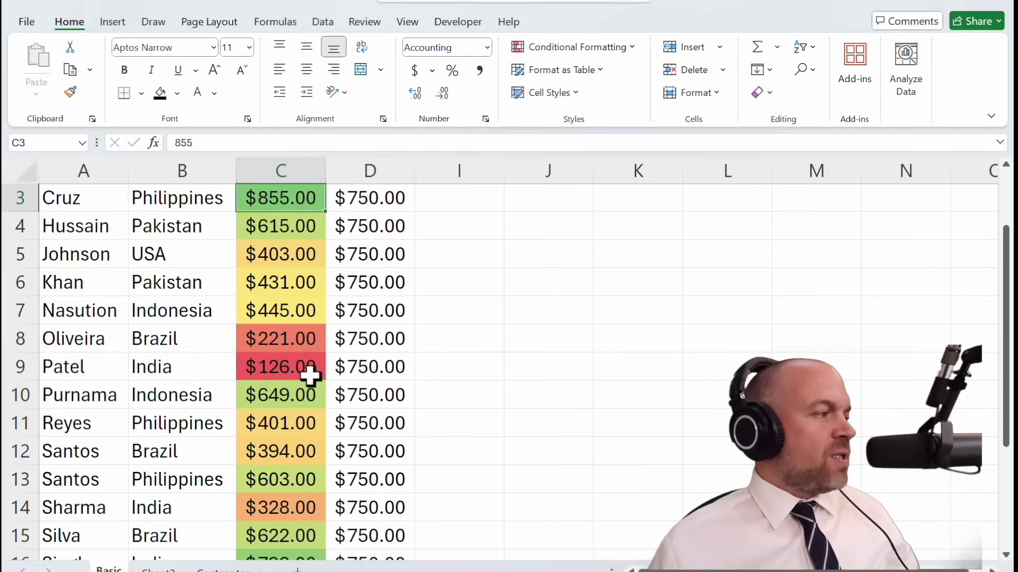
pyautogui.click(306, 376)
pyautogui.scroll(1, 443, 389)
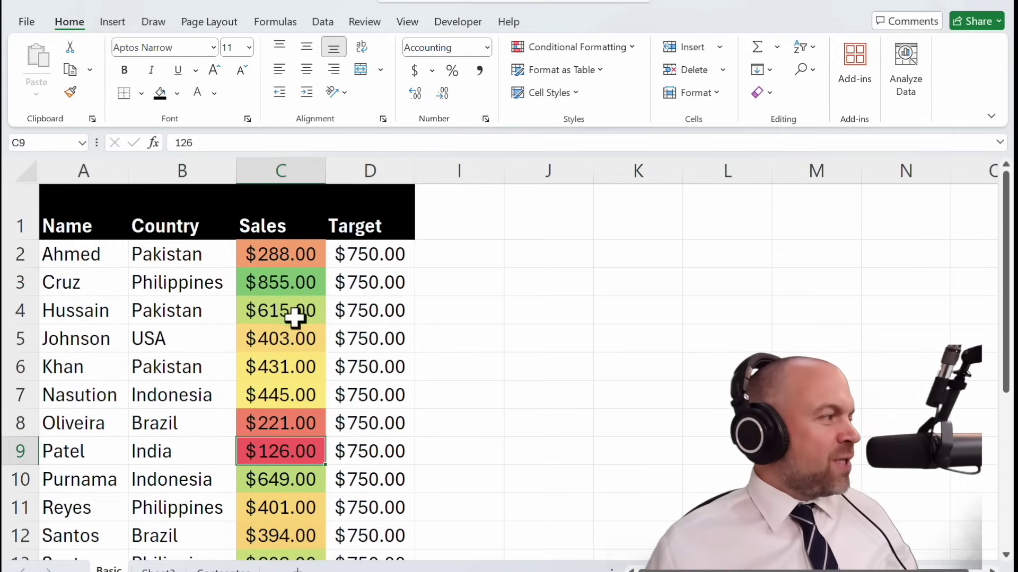
pyautogui.scroll(-4, 295, 325)
pyautogui.scroll(2, 295, 325)
pyautogui.scroll(2, 306, 338)
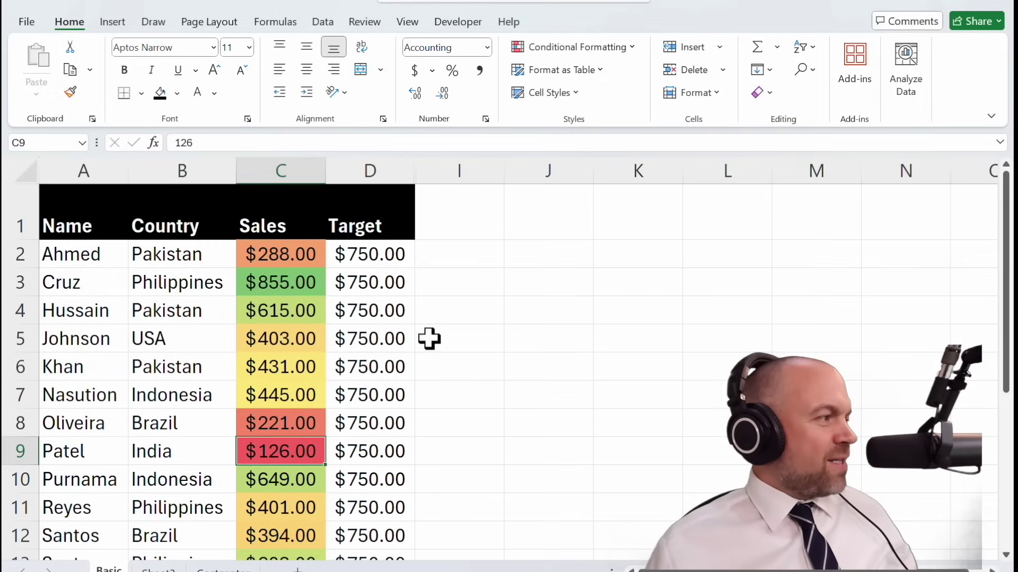
pyautogui.moveTo(313, 254); pyautogui.dragTo(314, 367)
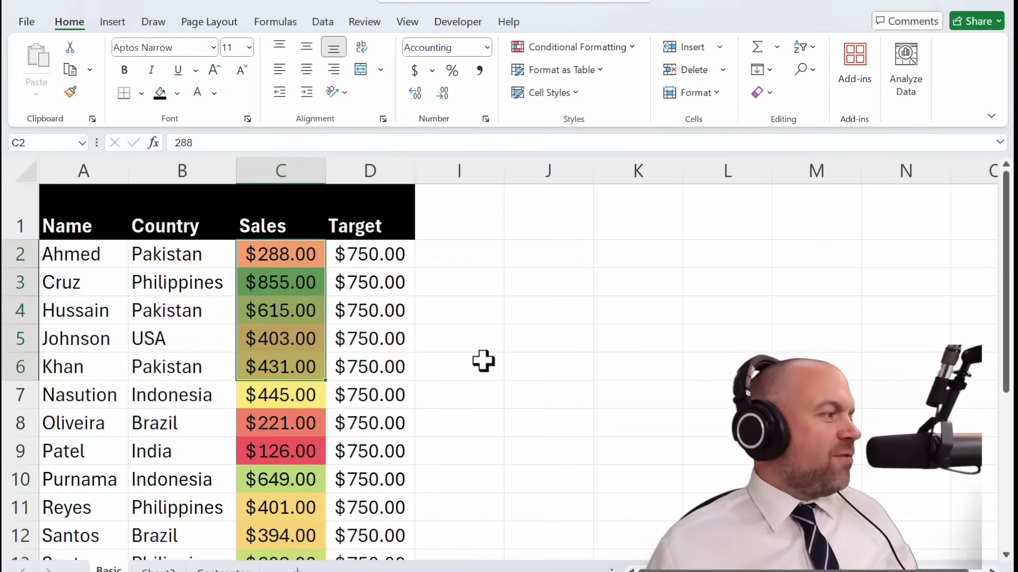
pyautogui.scroll(-3, 482, 359)
pyautogui.scroll(3, 527, 375)
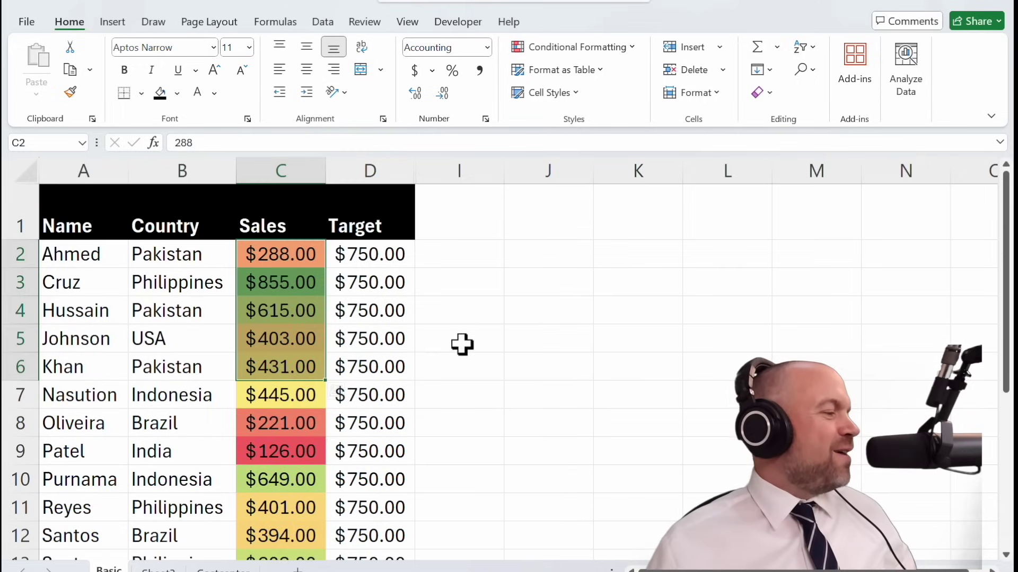
# - Redo the earlier column-width change
pyautogui.click(183, 7)
pyautogui.click(186, 7)
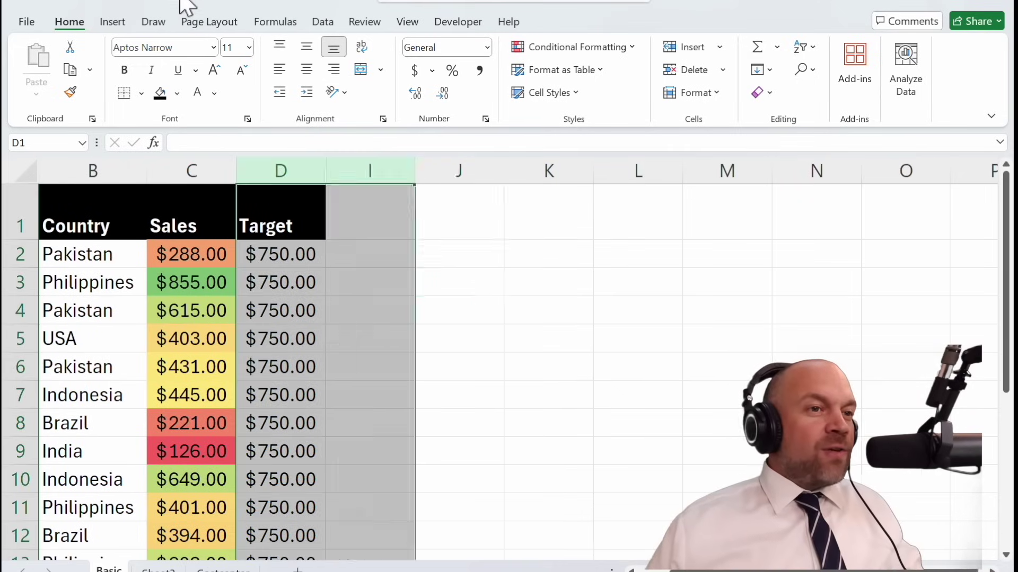
pyautogui.click(183, 7)
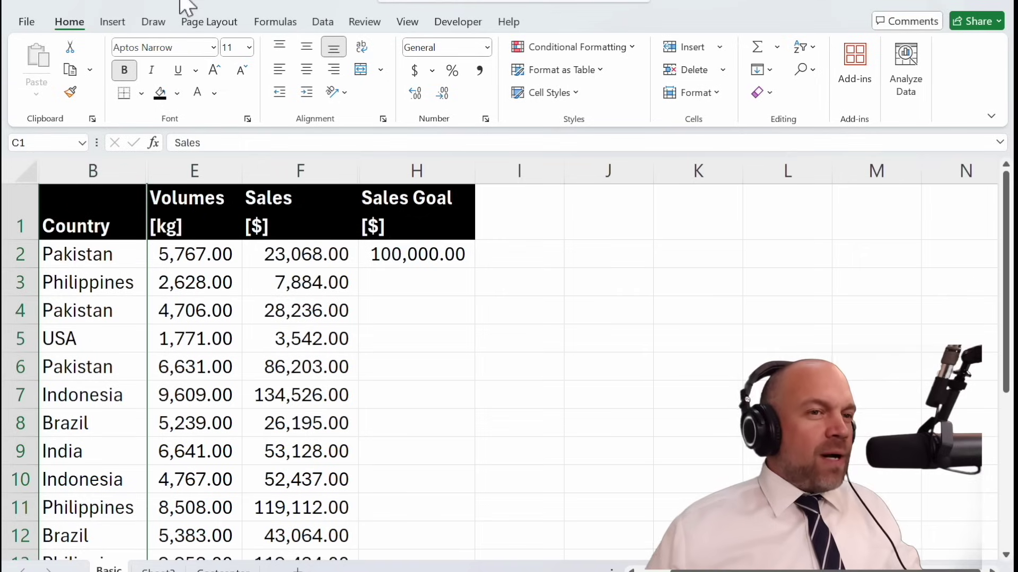
pyautogui.click(495, 336)
# - Give Sales values F2:F19 green Gradient Fill data bars
pyautogui.click(342, 256)
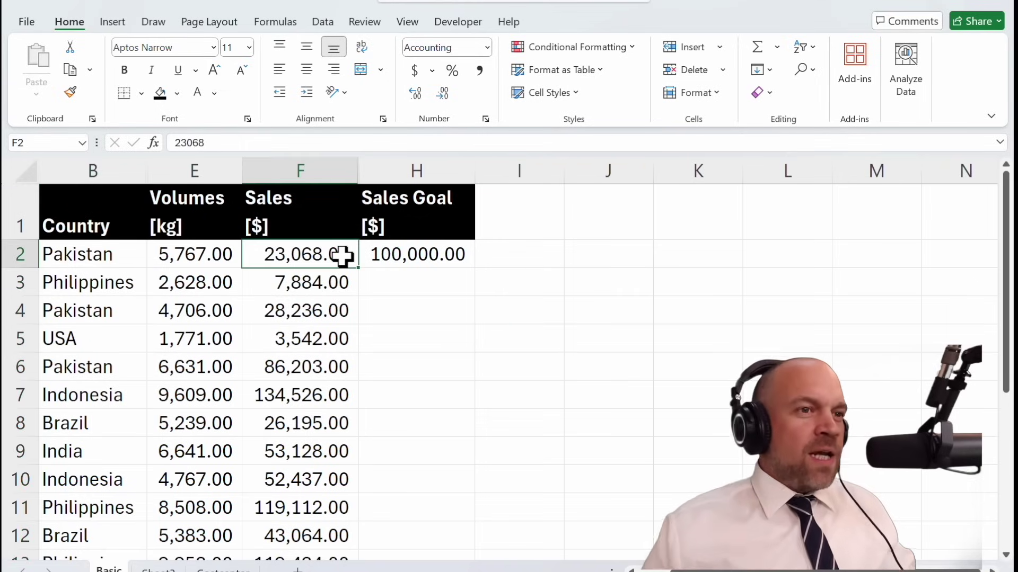
pyautogui.hotkey('ctrl', 'shift', 'Down')
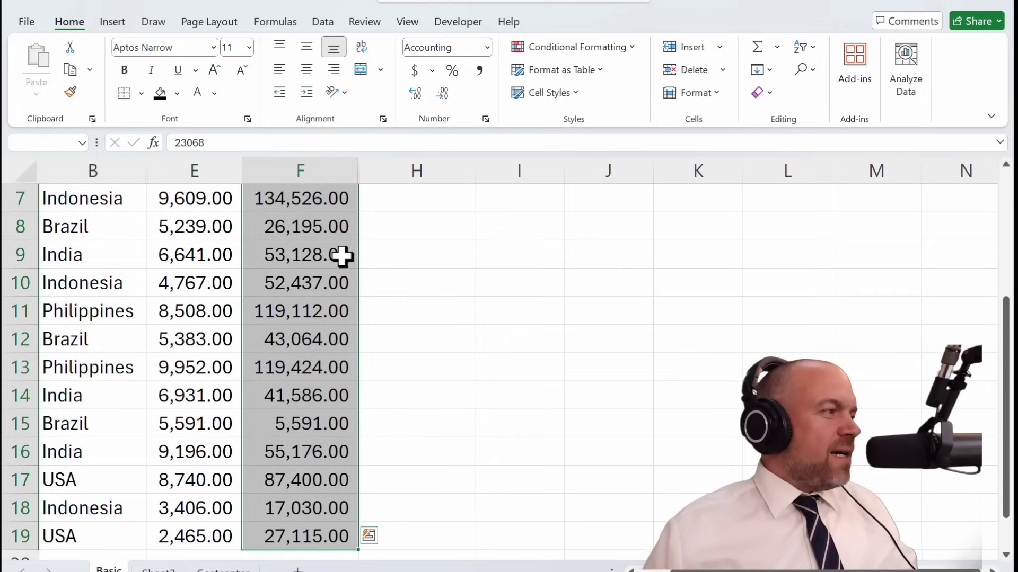
pyautogui.scroll(2, 559, 383)
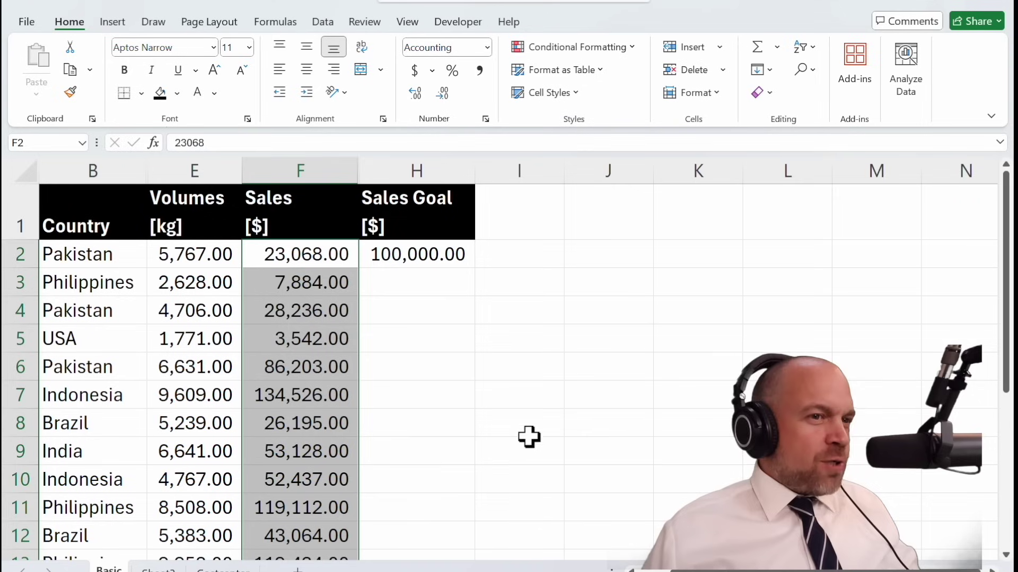
pyautogui.click(601, 45)
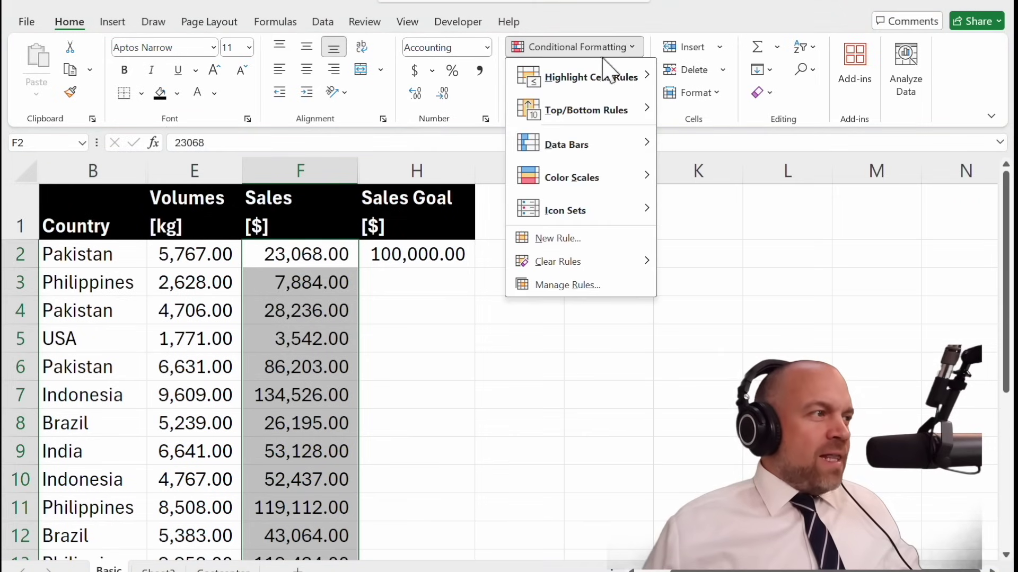
pyautogui.moveTo(596, 147)
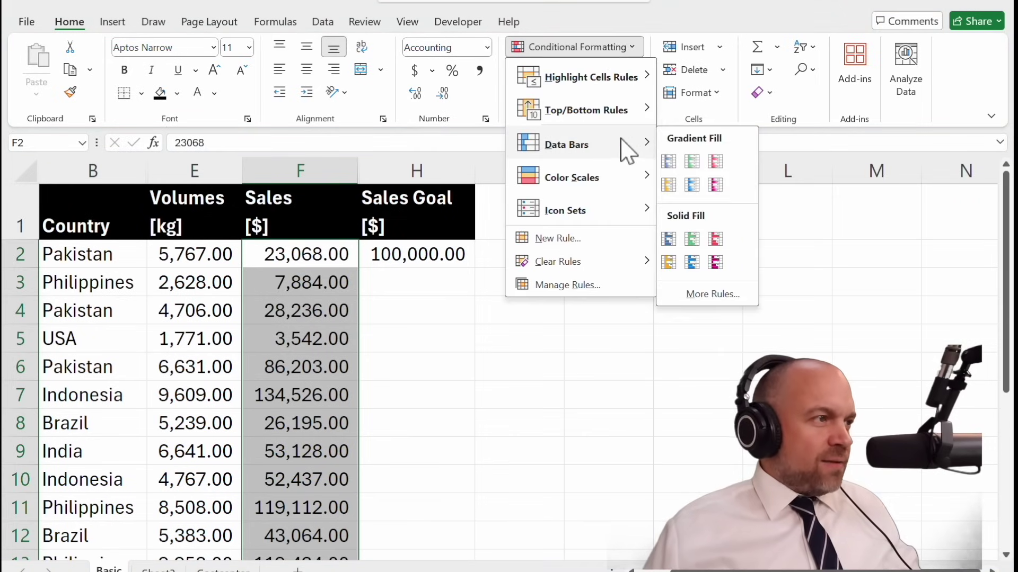
pyautogui.click(692, 161)
# - Review the data bars in F2:F7, including 134,526.00 in F7
pyautogui.click(613, 369)
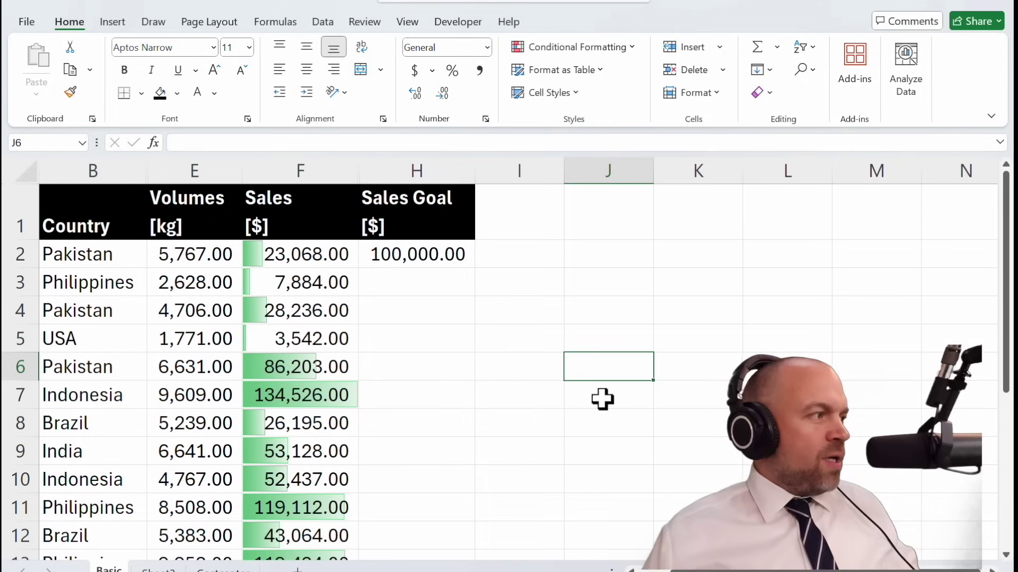
pyautogui.moveTo(333, 256); pyautogui.dragTo(331, 373)
pyautogui.click(318, 398)
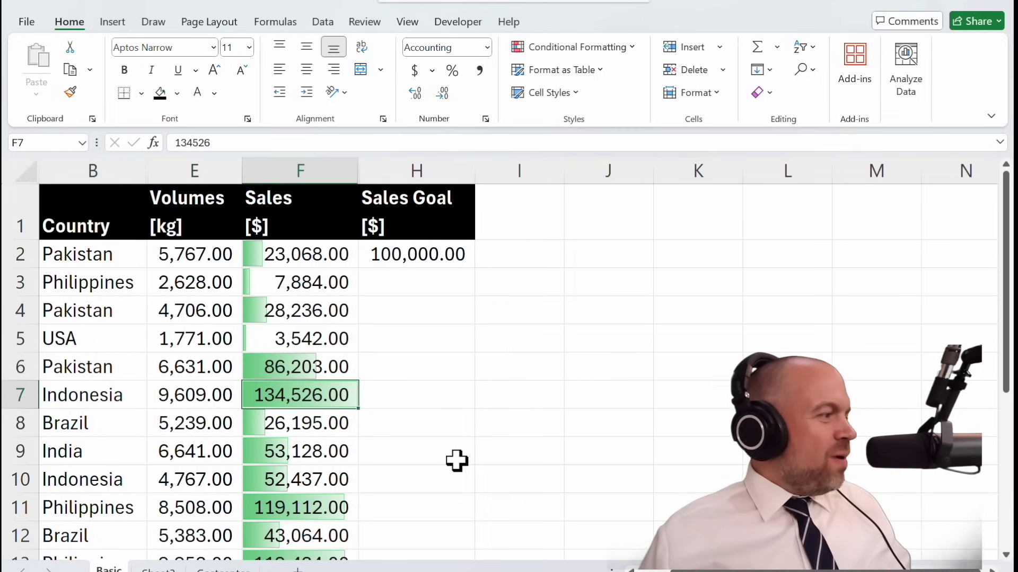
pyautogui.scroll(-2, 413, 461)
# - Create a traffic-light circle icon rule with thresholds at 80 and 50 percent
pyautogui.click(403, 392)
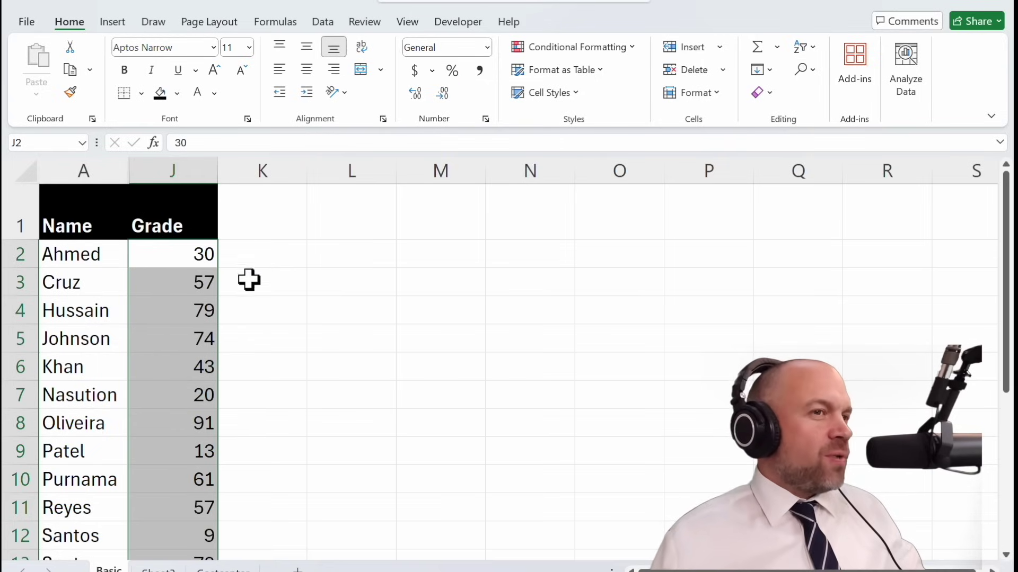
pyautogui.click(634, 46)
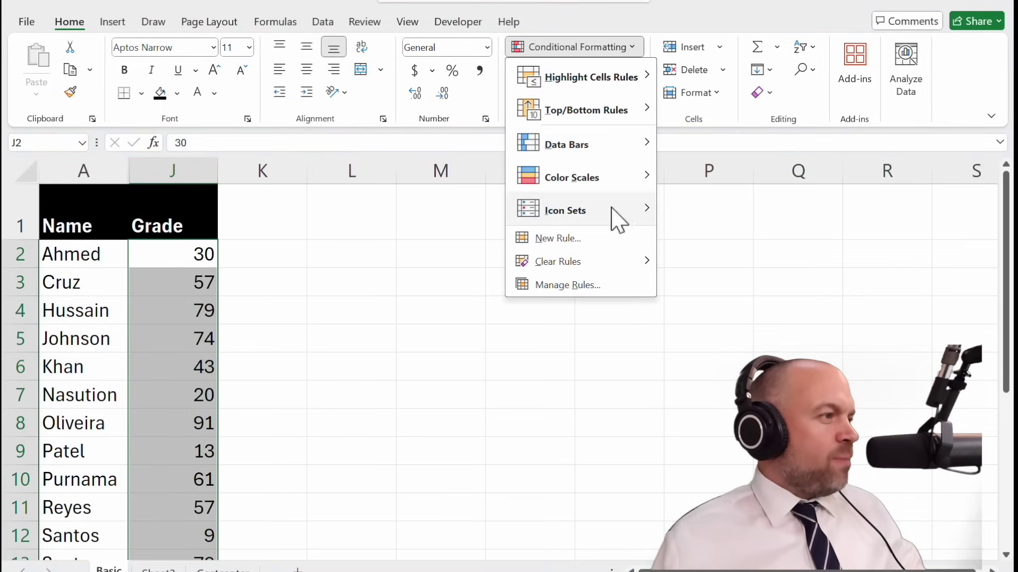
pyautogui.moveTo(619, 221)
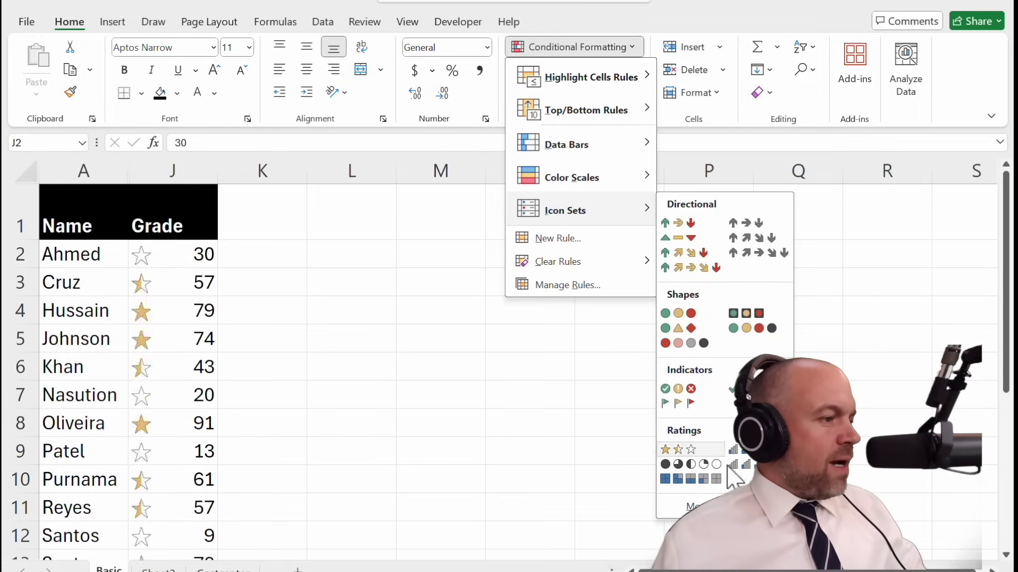
pyautogui.click(689, 506)
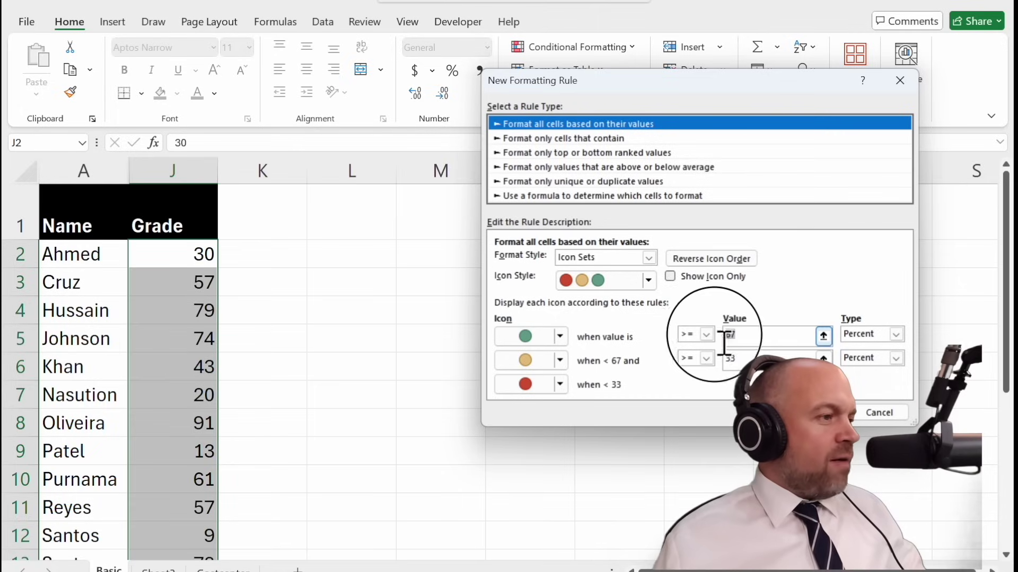
pyautogui.doubleClick(760, 335)
pyautogui.write('80')
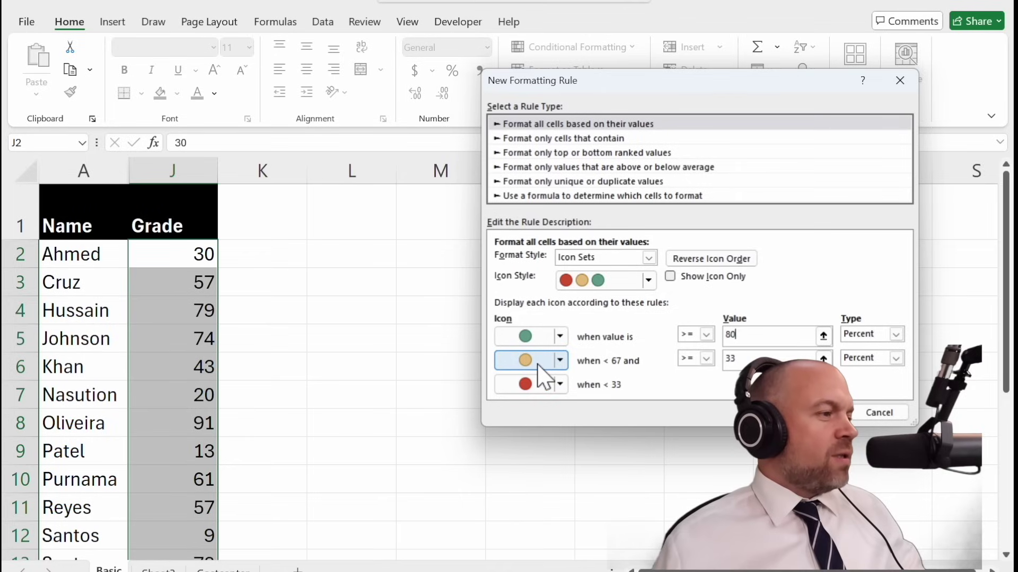
pyautogui.doubleClick(730, 358)
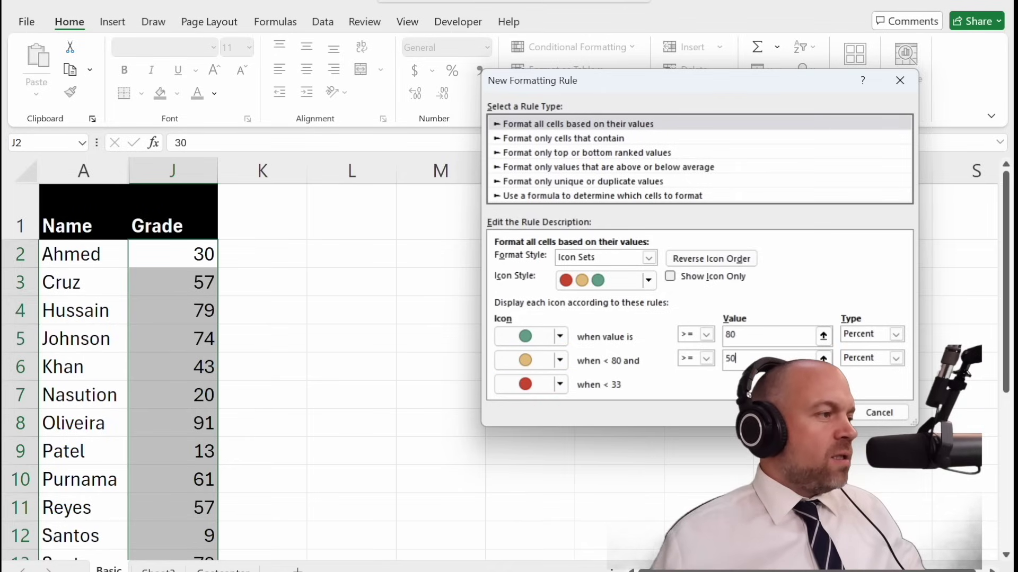
pyautogui.press('Return')
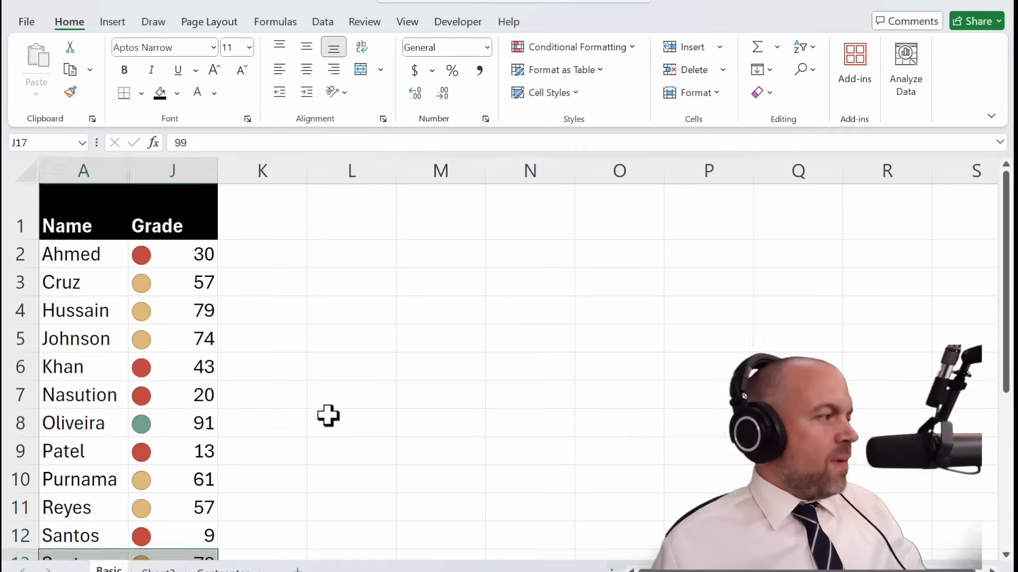
# - Review the grade icons, selecting the grades from Sharma to Smith
pyautogui.click(329, 416)
pyautogui.scroll(-3, 237, 415)
pyautogui.scroll(-3, 237, 415)
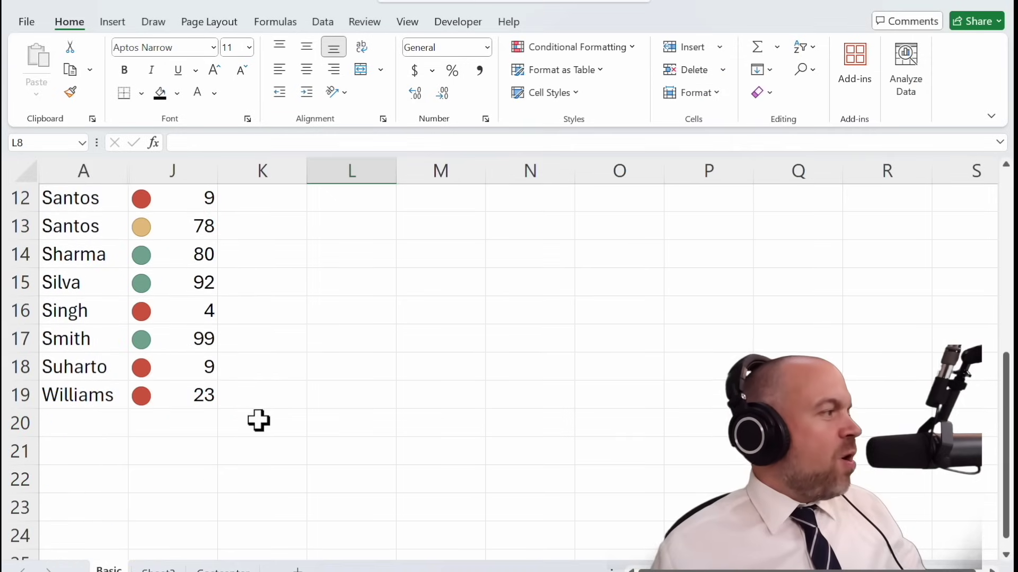
pyautogui.moveTo(173, 265); pyautogui.dragTo(177, 355)
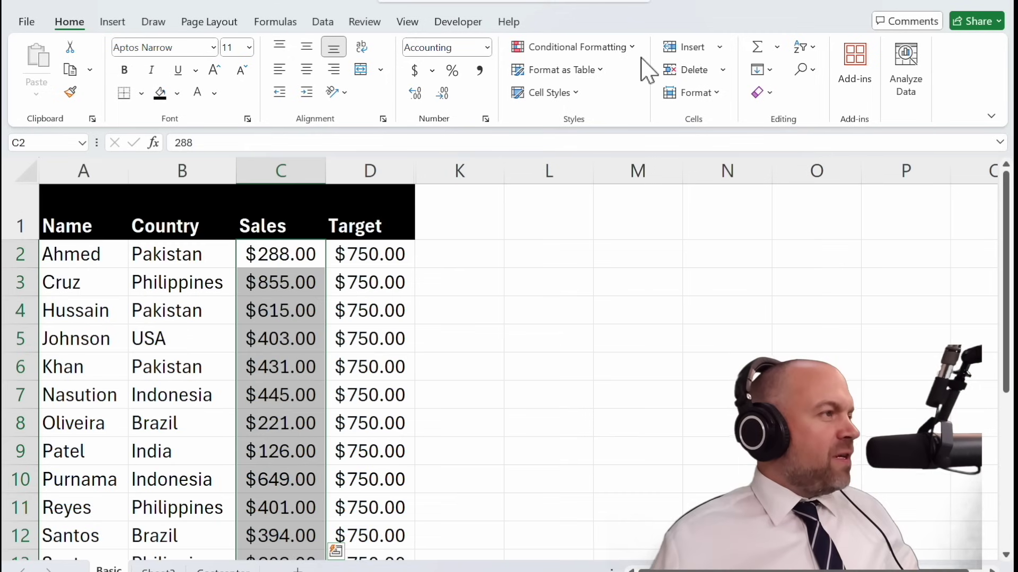
pyautogui.click(631, 49)
pyautogui.moveTo(633, 78)
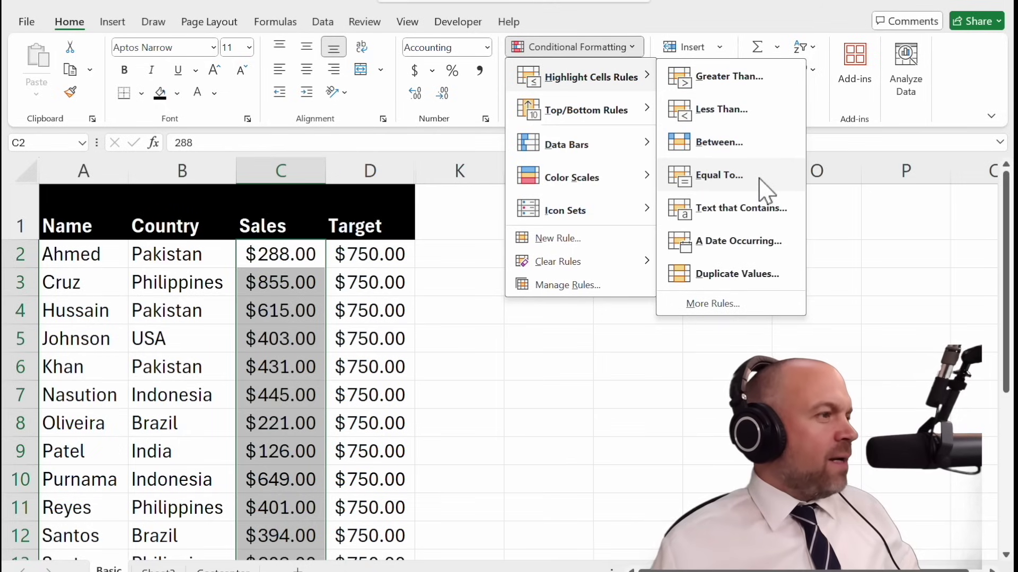
pyautogui.click(371, 297)
pyautogui.click(186, 257)
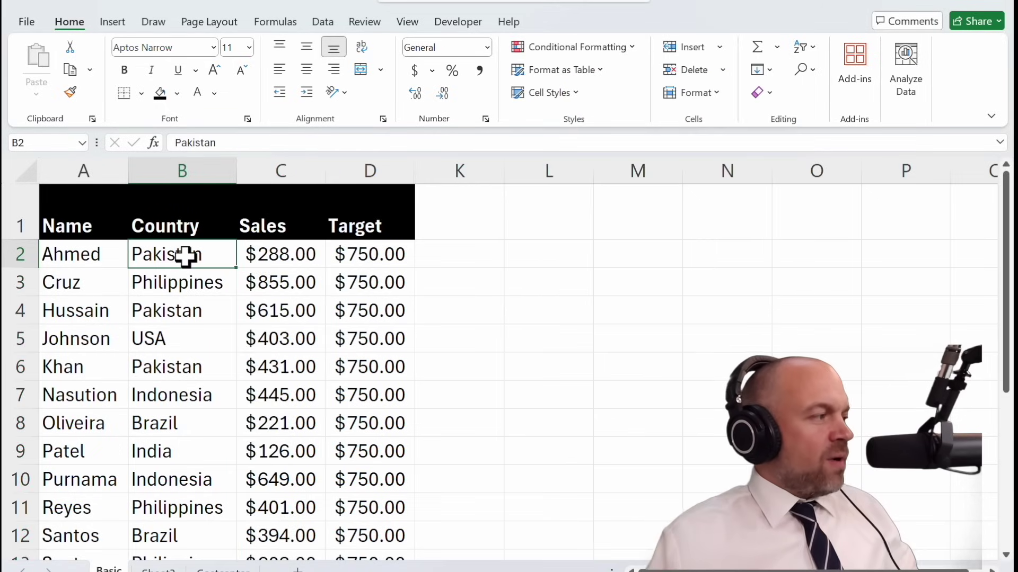
pyautogui.hotkey('ctrl', 'shift', 'Down')
pyautogui.hotkey('ctrl', 'BackSpace')
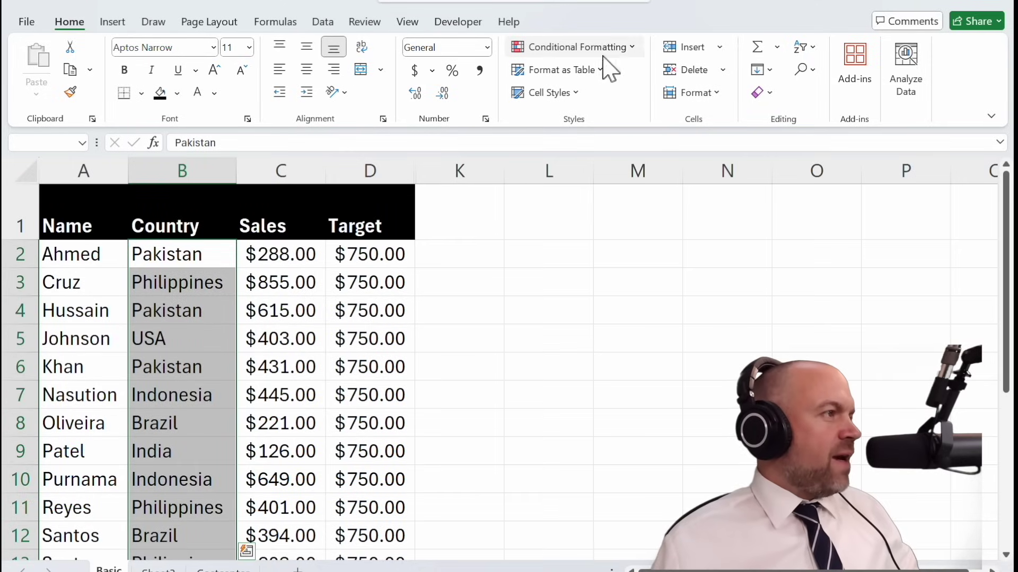
pyautogui.click(633, 50)
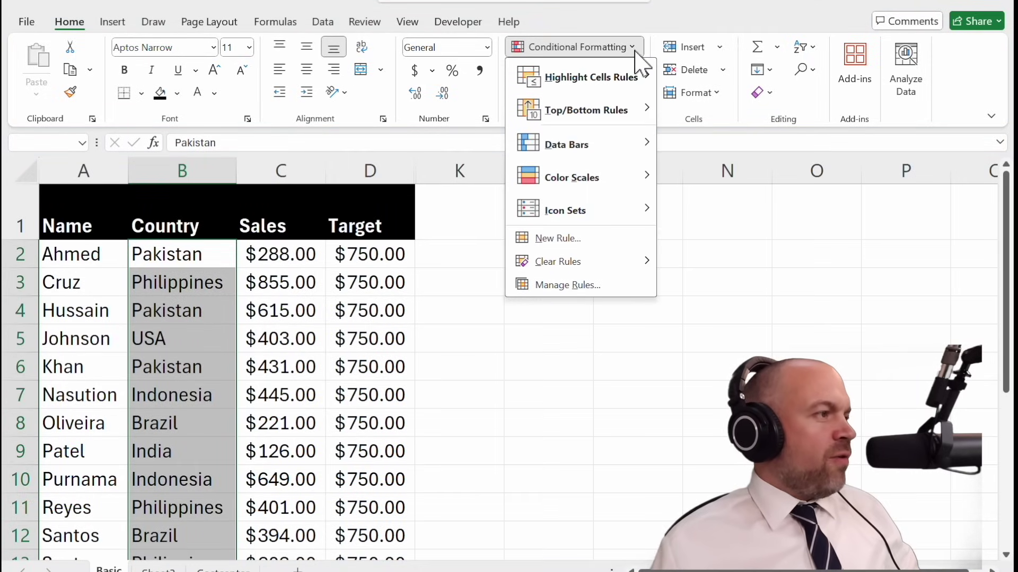
pyautogui.moveTo(634, 82)
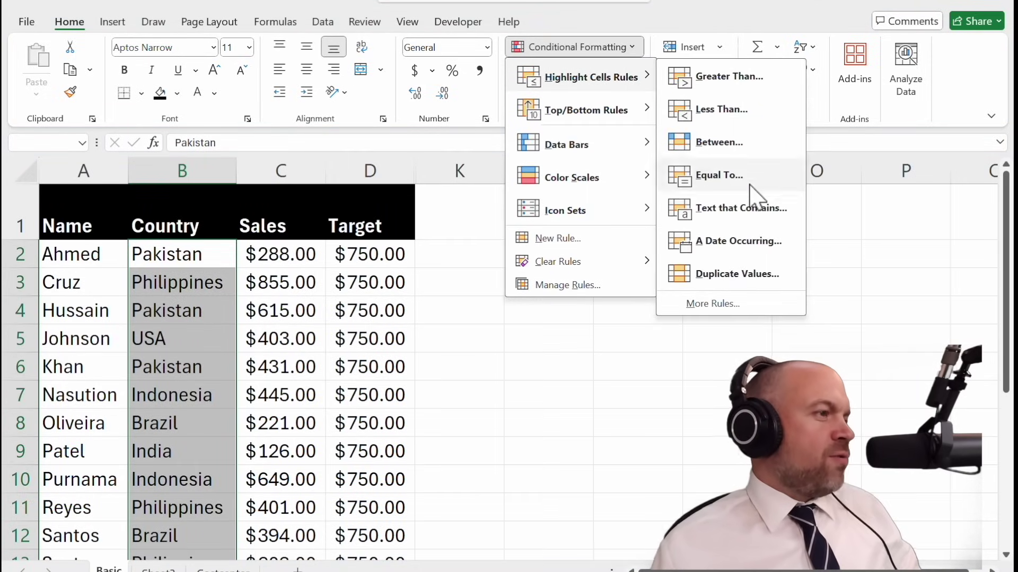
pyautogui.click(756, 215)
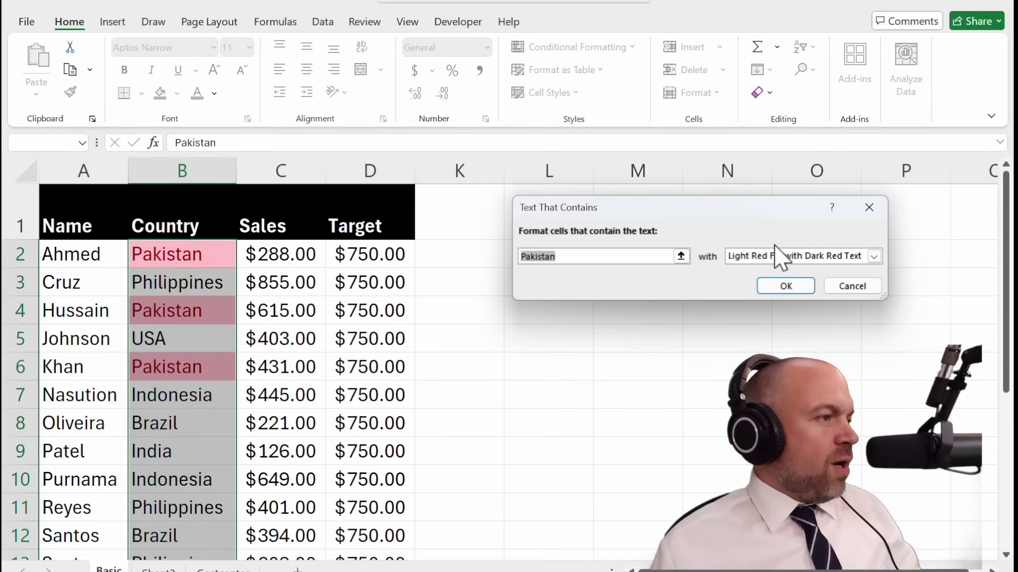
pyautogui.moveTo(578, 267); pyautogui.dragTo(524, 259)
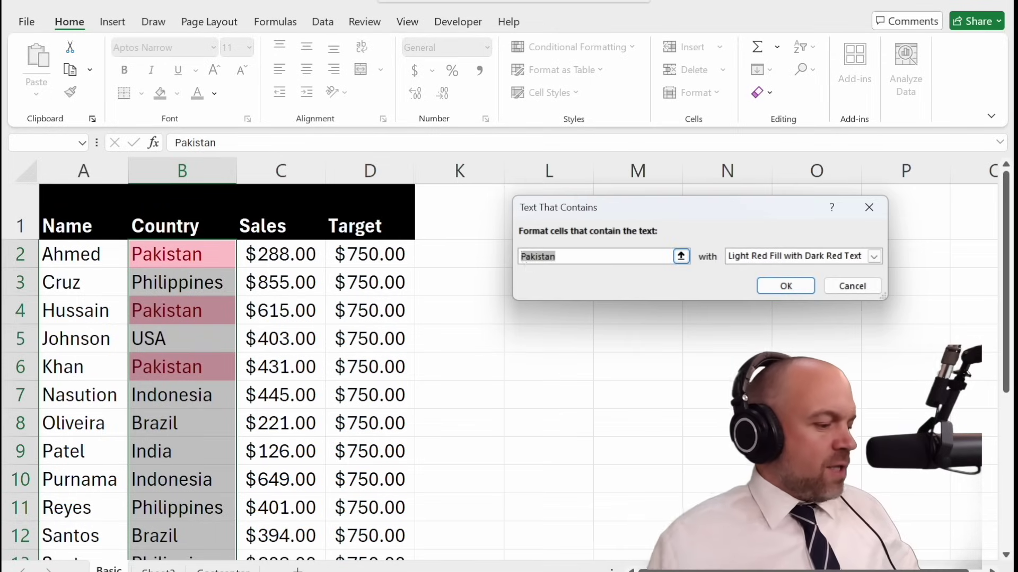
pyautogui.write('USA')
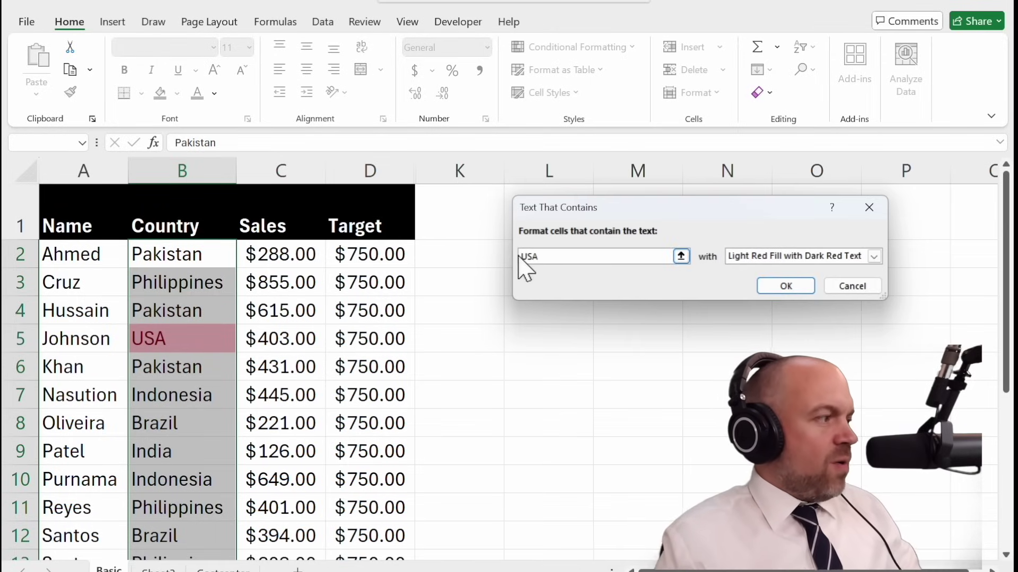
pyautogui.write('INDIA')
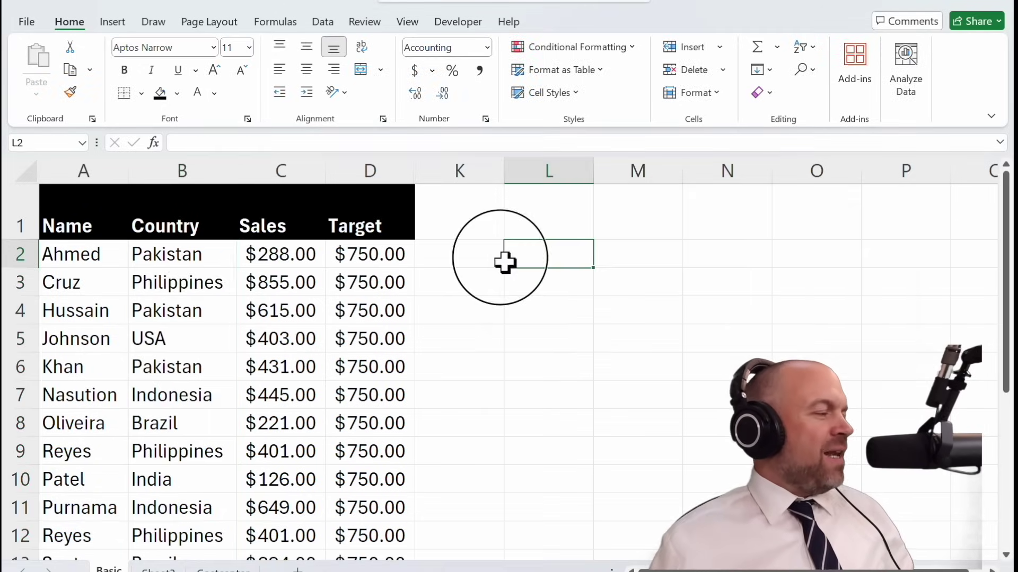
# - Highlight duplicate values in the Name column A with light red fill
pyautogui.moveTo(504, 261); pyautogui.dragTo(170, 341)
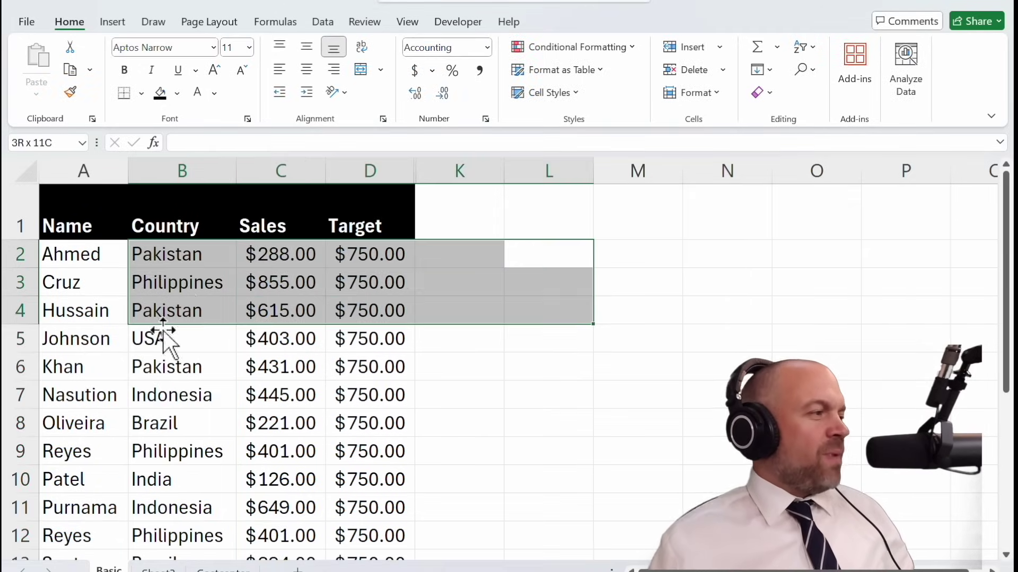
pyautogui.click(552, 416)
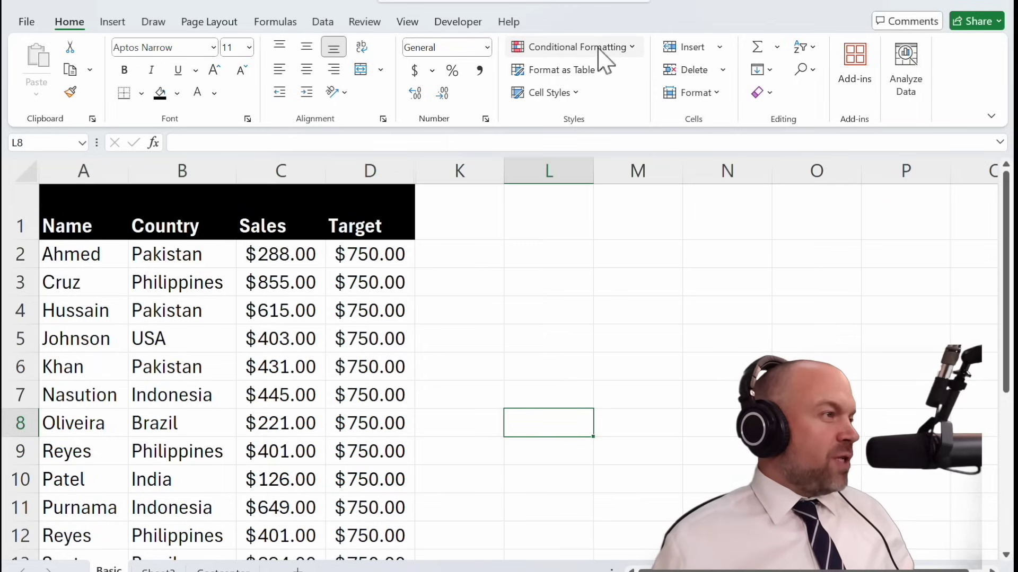
pyautogui.click(636, 48)
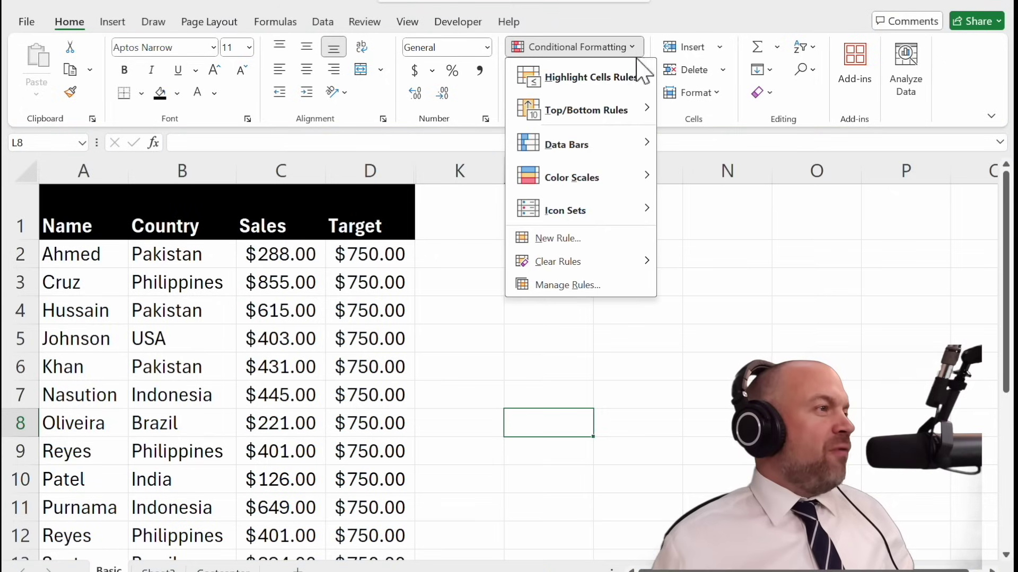
pyautogui.moveTo(639, 75)
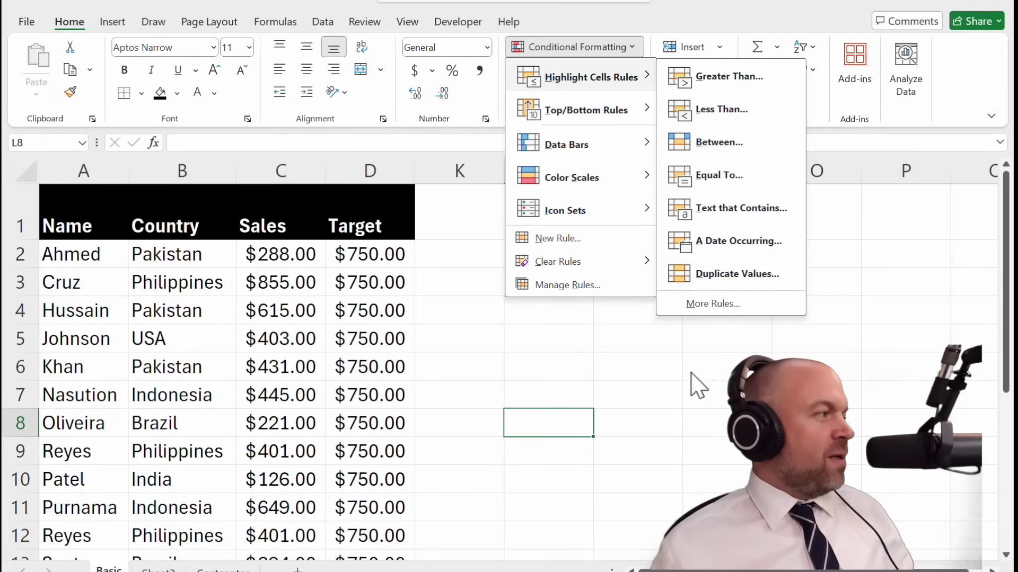
pyautogui.click(87, 168)
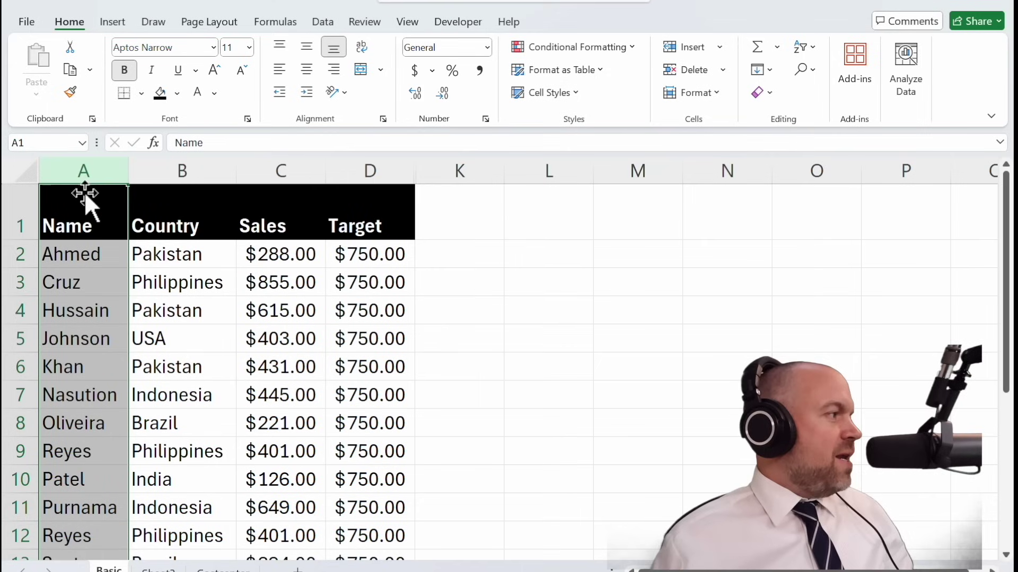
pyautogui.click(631, 48)
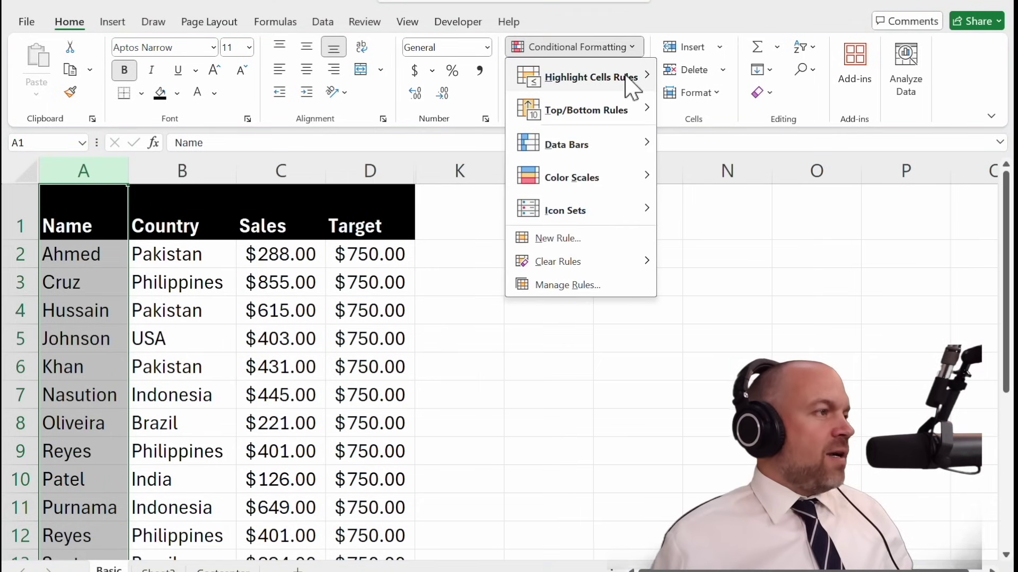
pyautogui.moveTo(626, 78)
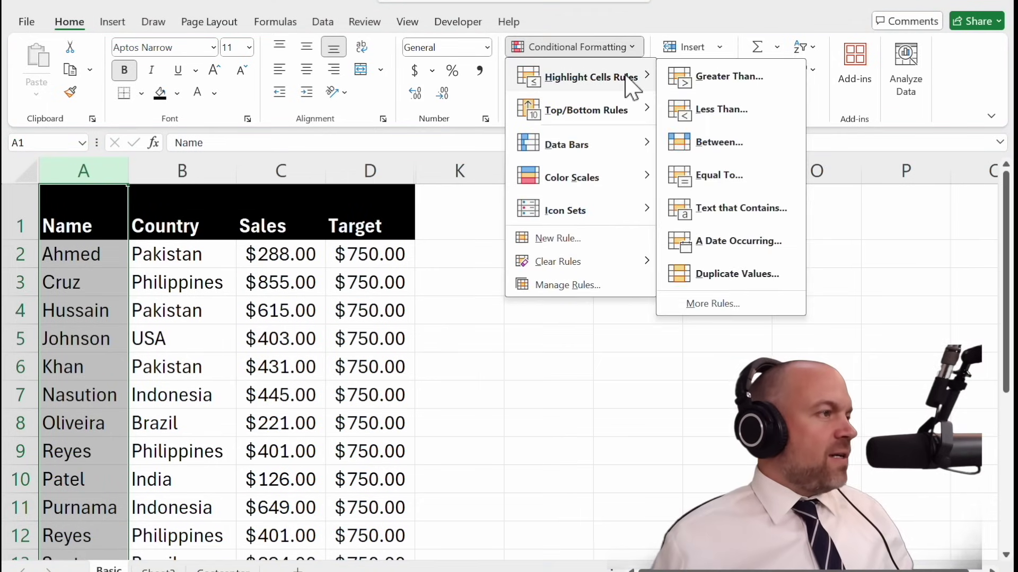
pyautogui.click(772, 284)
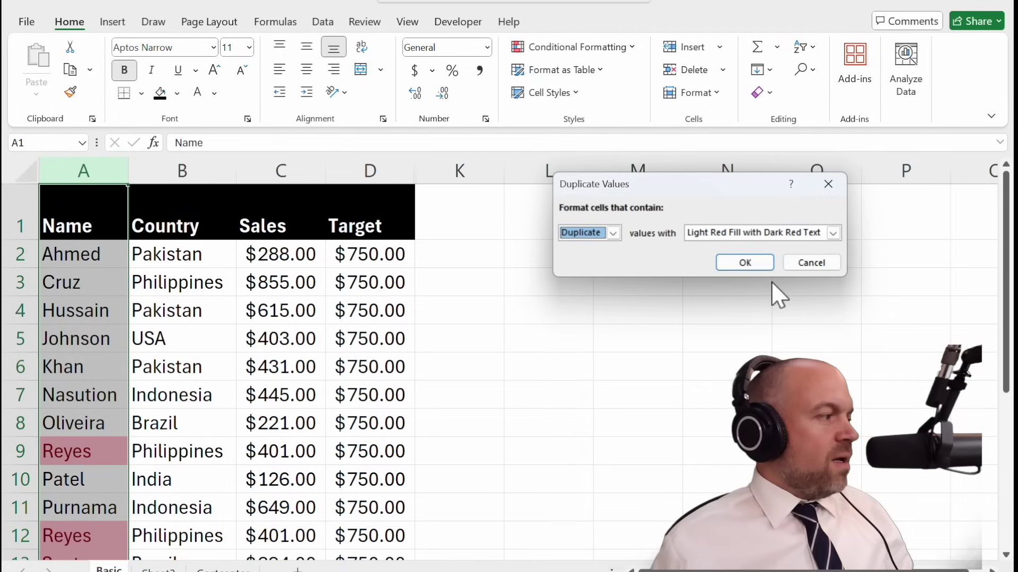
pyautogui.click(749, 263)
# - Inspect the highlighted duplicate names, such as Reyes in row 9
pyautogui.click(542, 389)
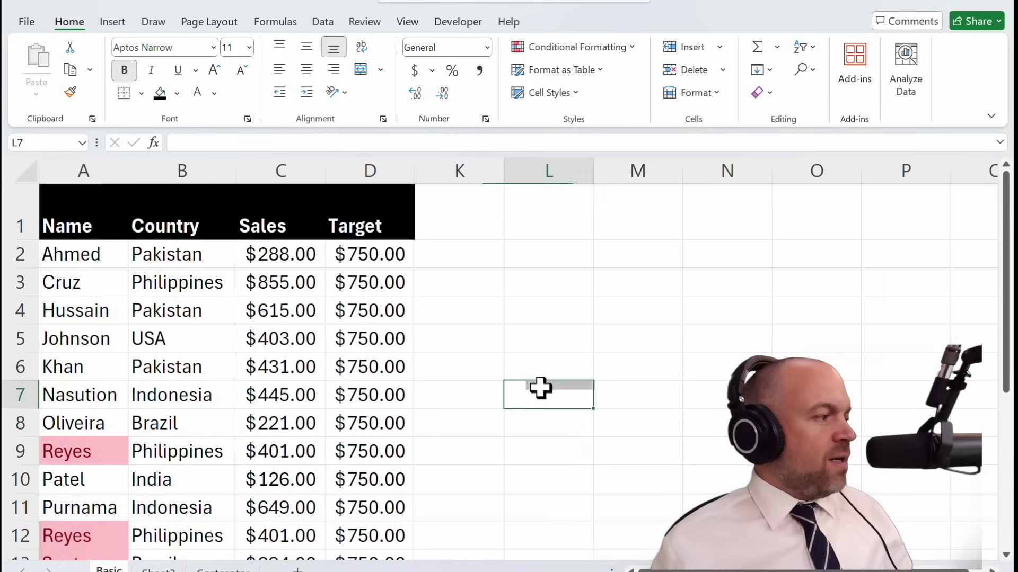
pyautogui.scroll(-1, 290, 416)
pyautogui.click(28, 374)
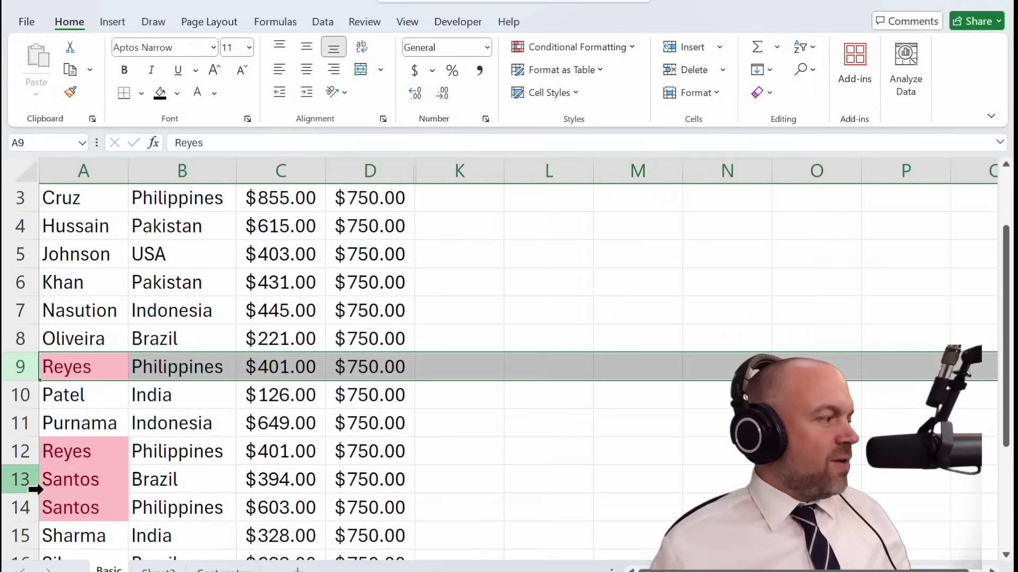
pyautogui.click(472, 473)
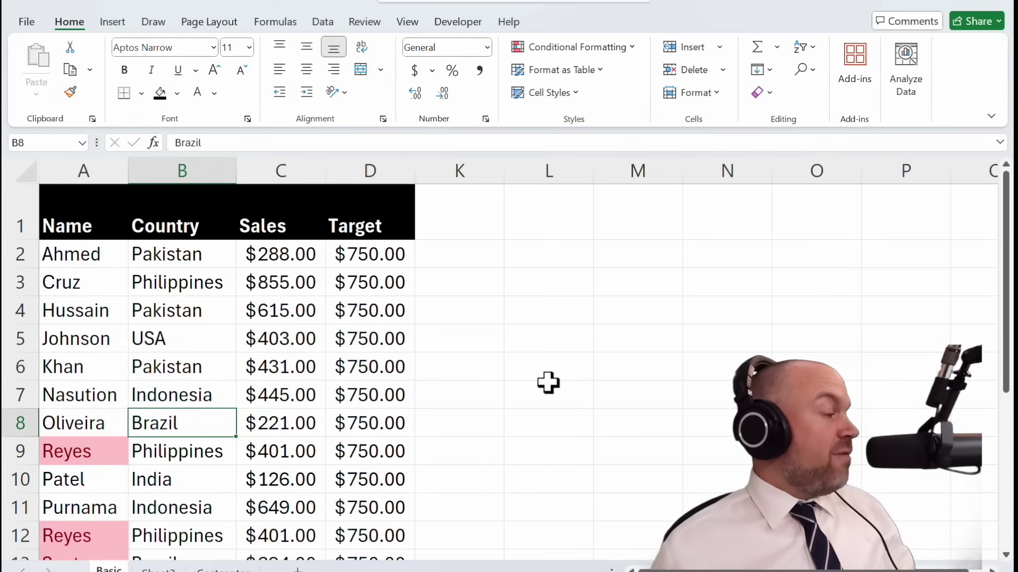
pyautogui.scroll(-2, 548, 382)
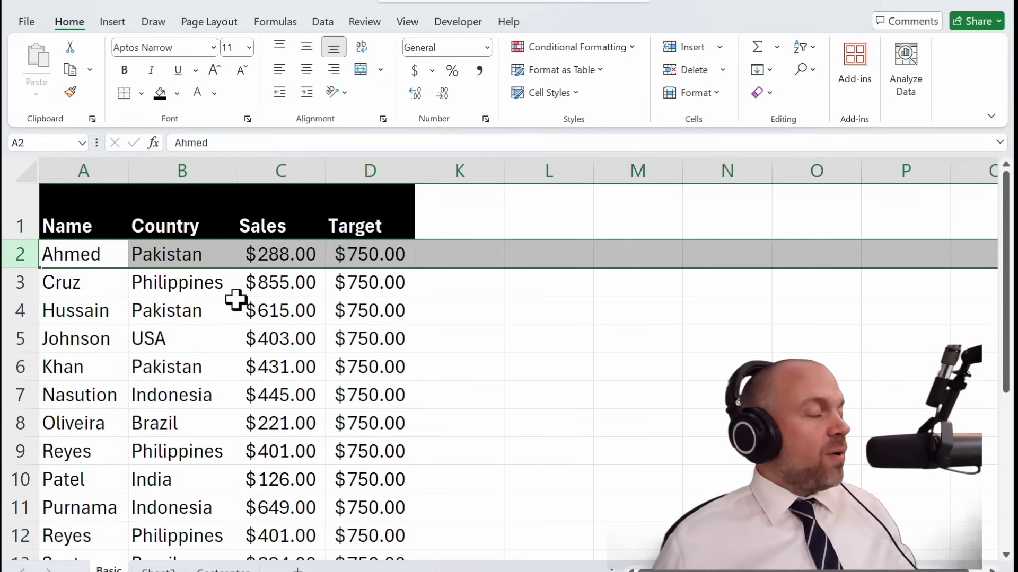
pyautogui.scroll(-3, 287, 324)
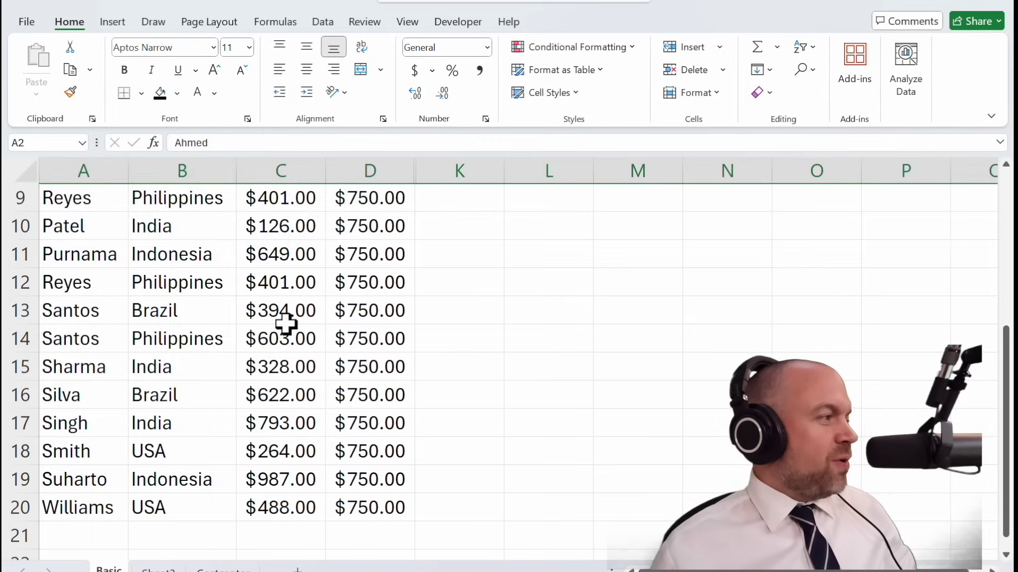
pyautogui.scroll(3, 286, 324)
pyautogui.click(502, 345)
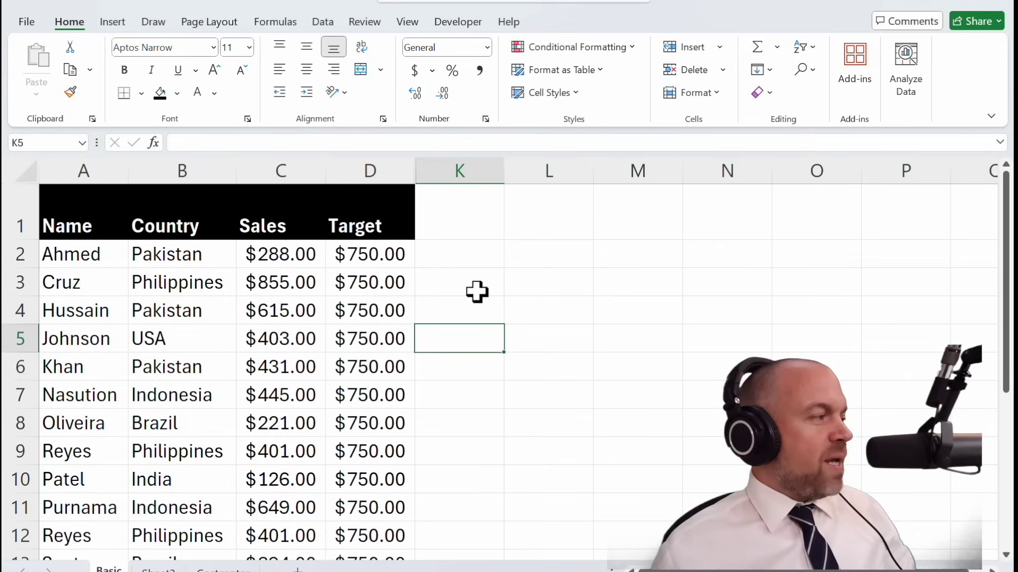
# - Highlight the Top 10 Items among Sales values C2:C20 in red
pyautogui.press('Right')
pyautogui.click(322, 258)
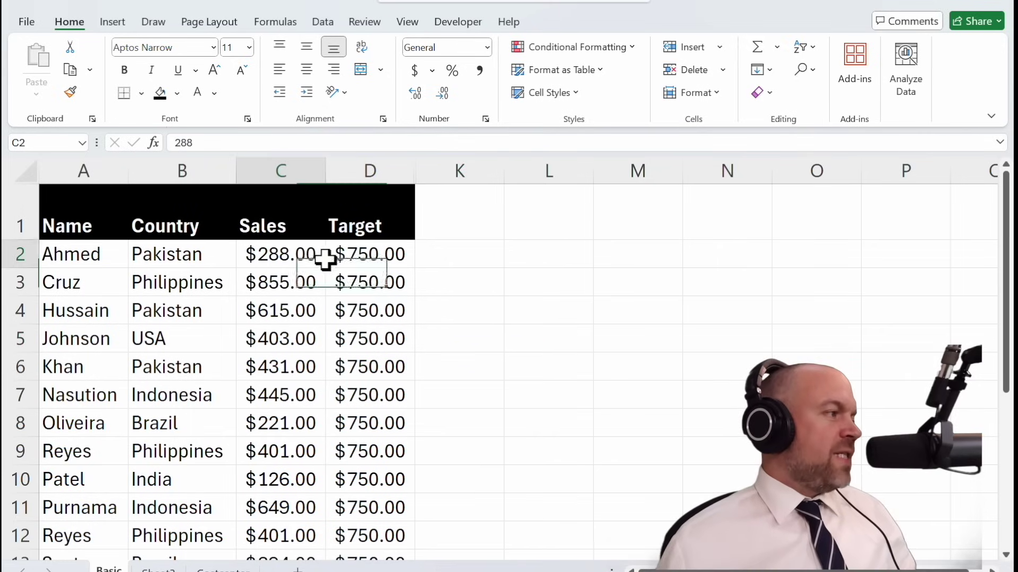
pyautogui.hotkey('ctrl', 'shift', 'Down')
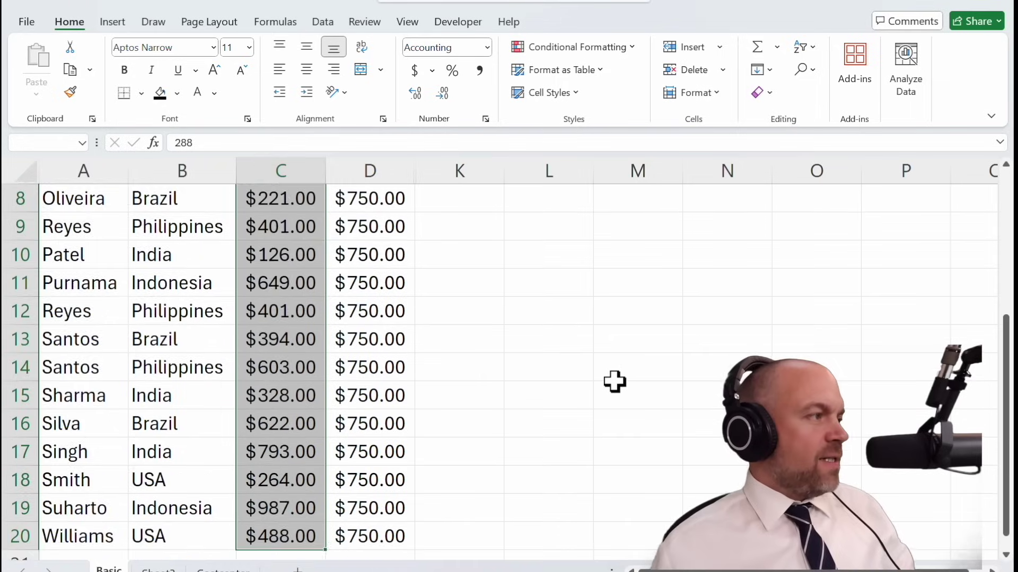
pyautogui.hotkey('ctrl', 'BackSpace')
pyautogui.click(630, 48)
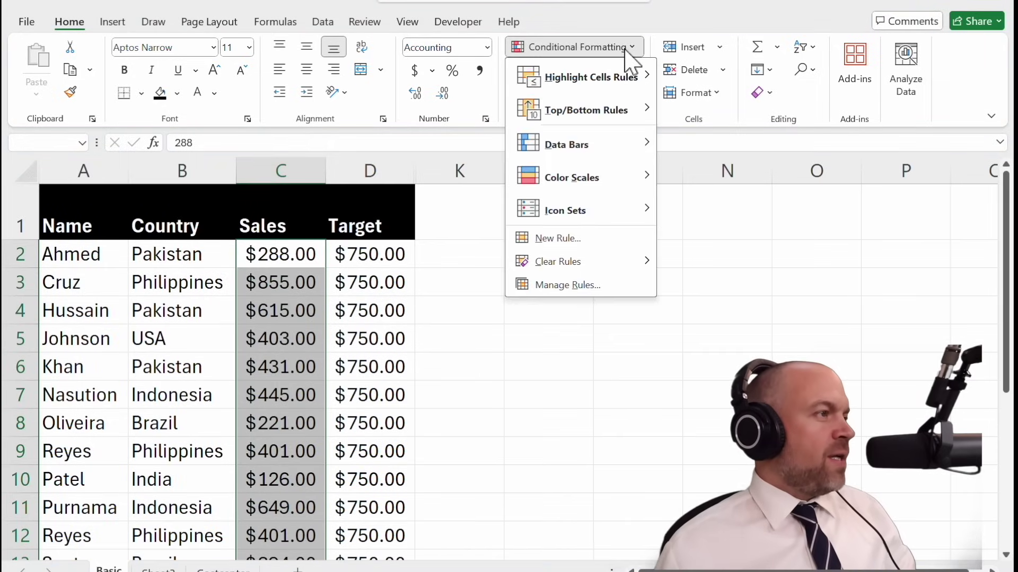
pyautogui.moveTo(609, 110)
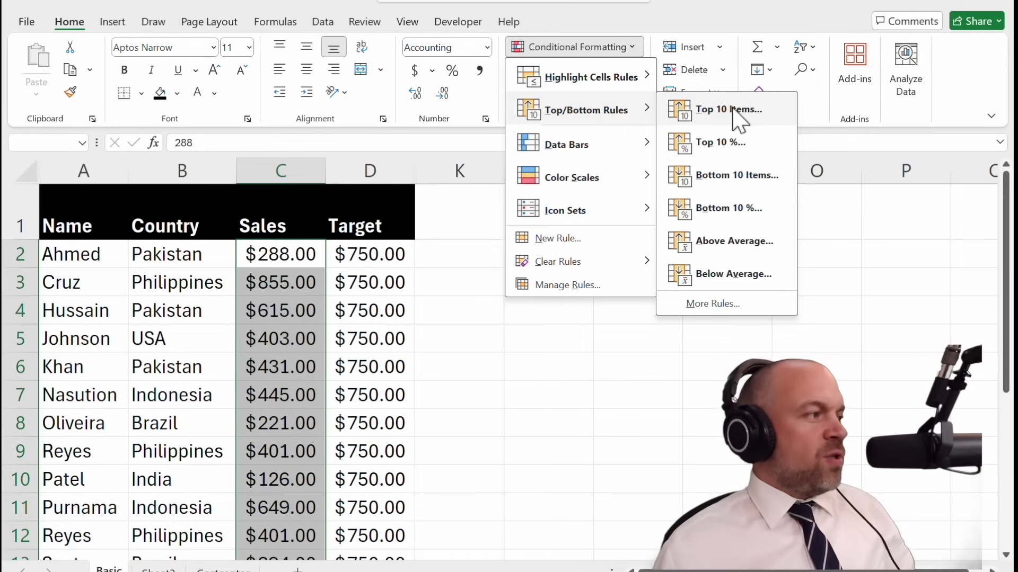
pyautogui.click(758, 112)
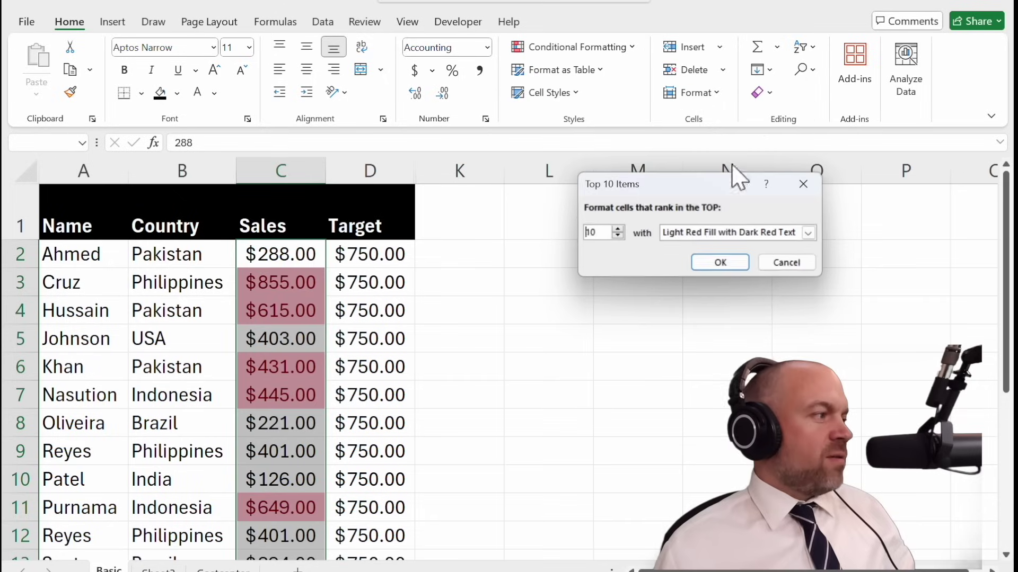
pyautogui.click(718, 265)
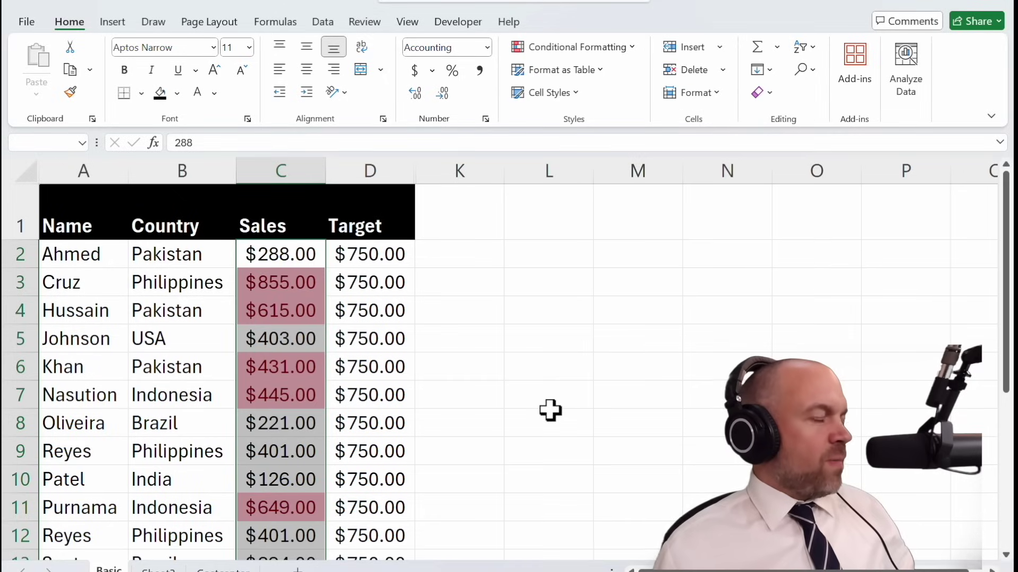
# - Review the Top 10 highlight and browse the Conditional Formatting menu again
pyautogui.scroll(-3, 550, 411)
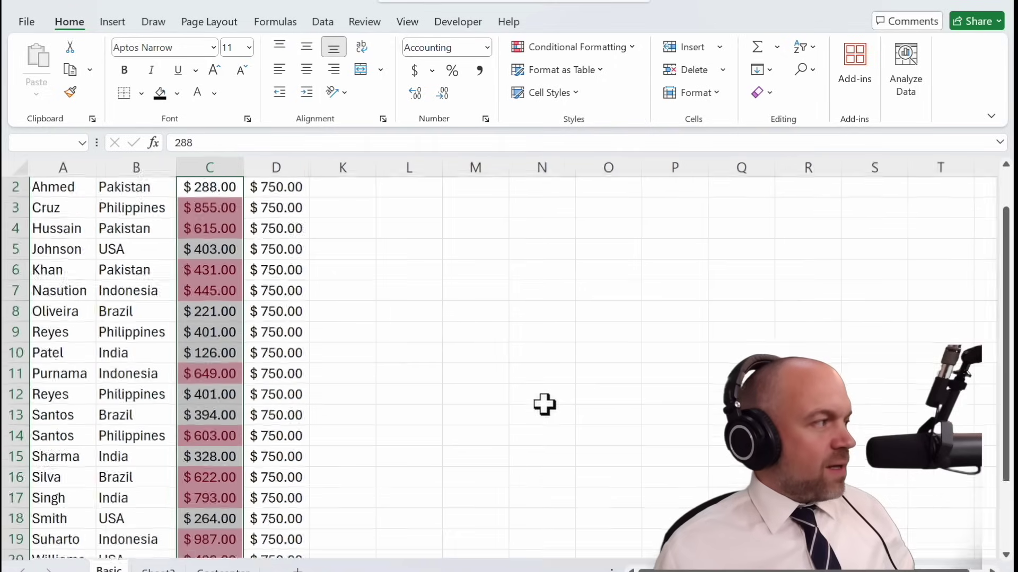
pyautogui.scroll(-1, 544, 405)
pyautogui.scroll(1, 545, 405)
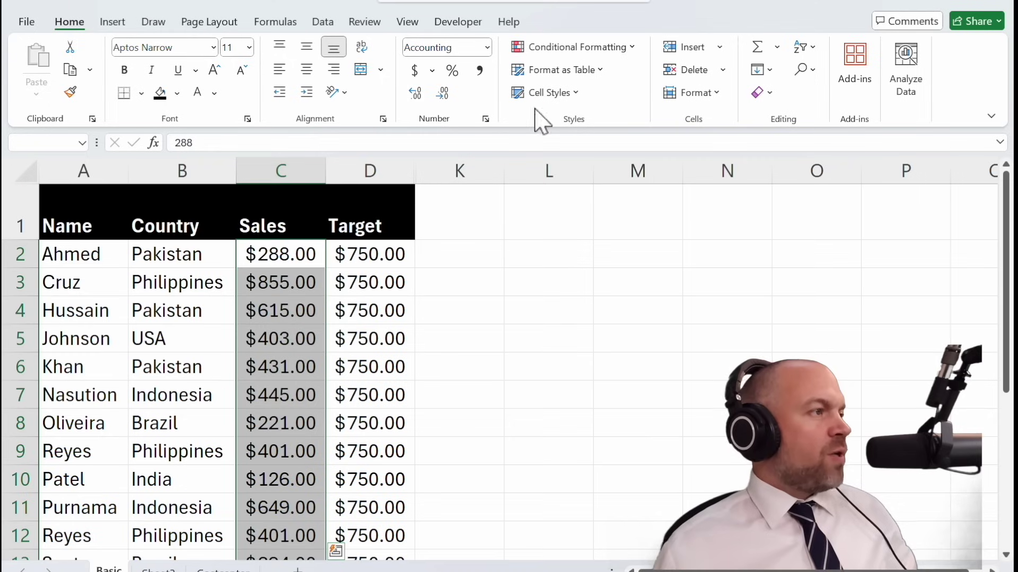
pyautogui.click(625, 46)
pyautogui.moveTo(612, 117)
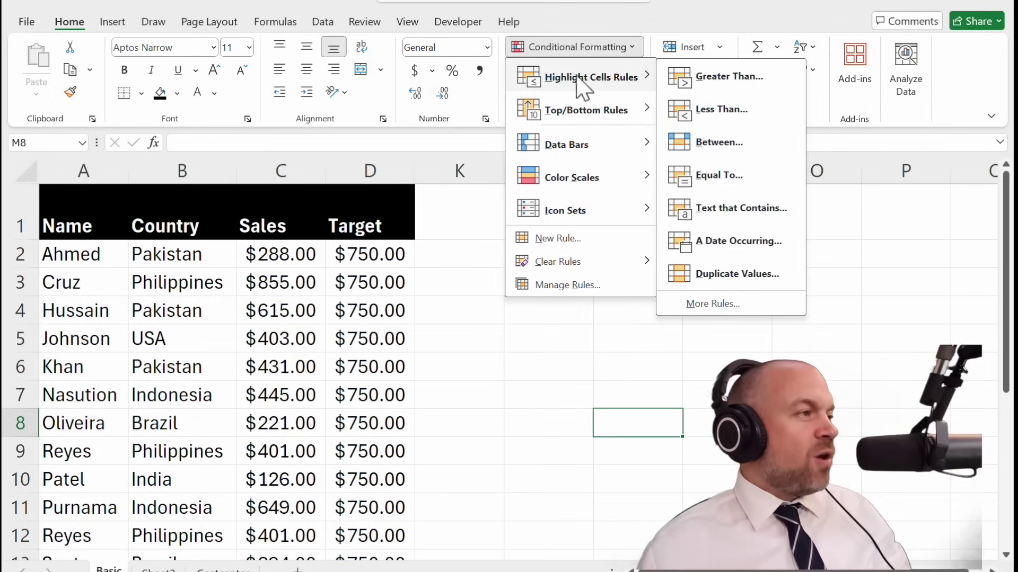
pyautogui.moveTo(566, 78)
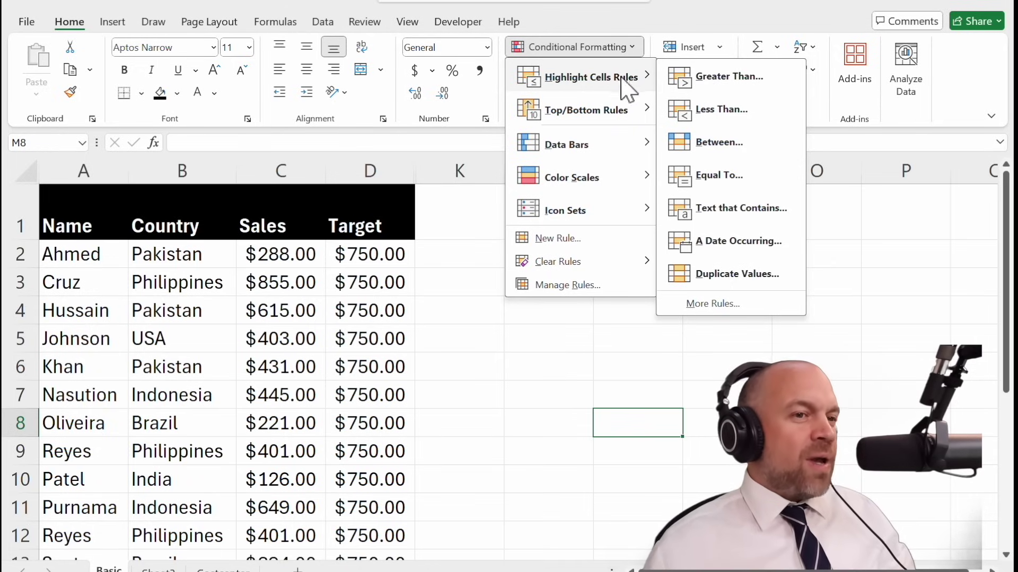
pyautogui.moveTo(627, 125)
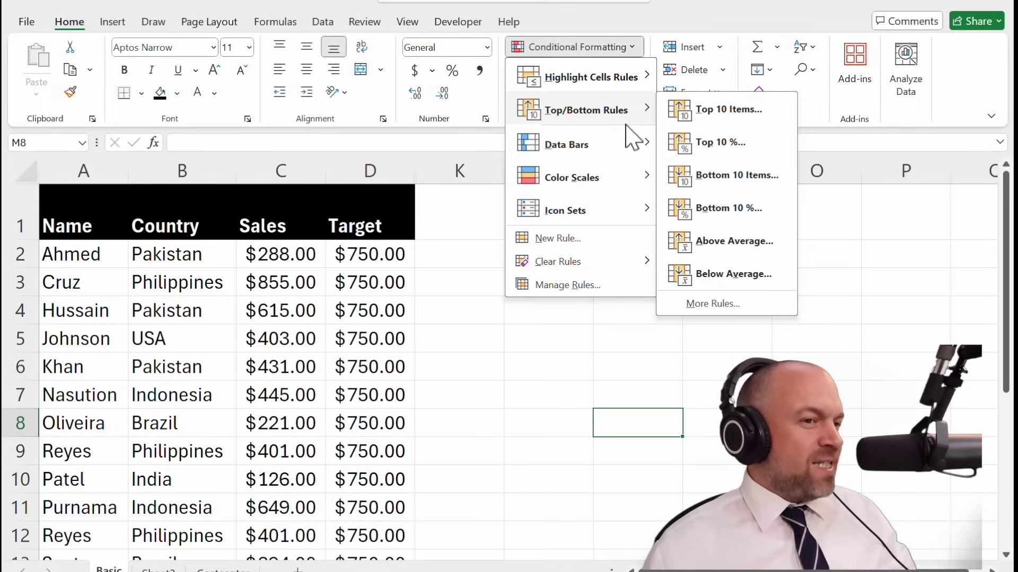
# - Select Sales values C2:C20 and start a new formula-based formatting rule
pyautogui.click(375, 265)
pyautogui.click(302, 256)
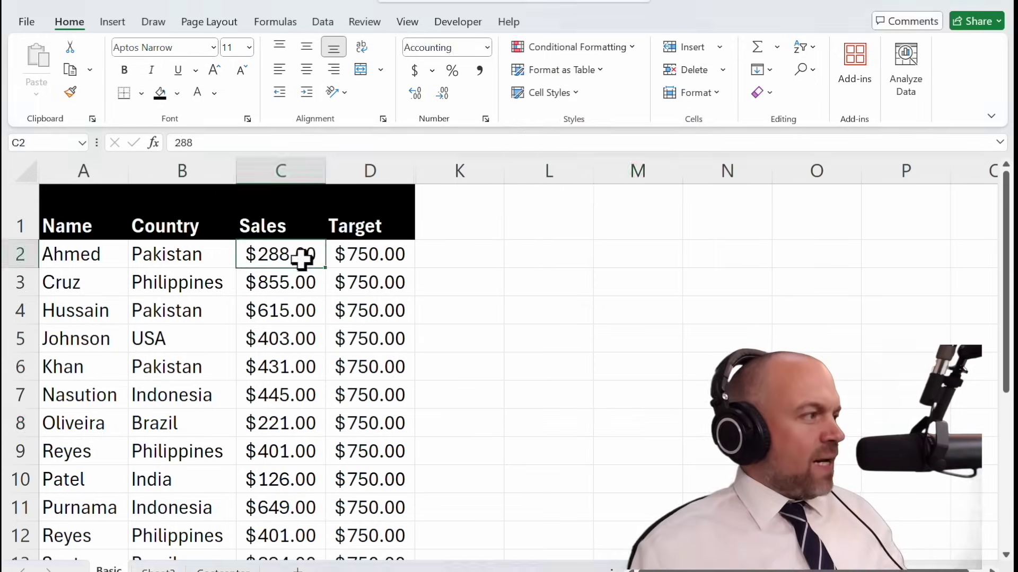
pyautogui.hotkey('ctrl', 'shift', 'Down')
pyautogui.scroll(3, 356, 269)
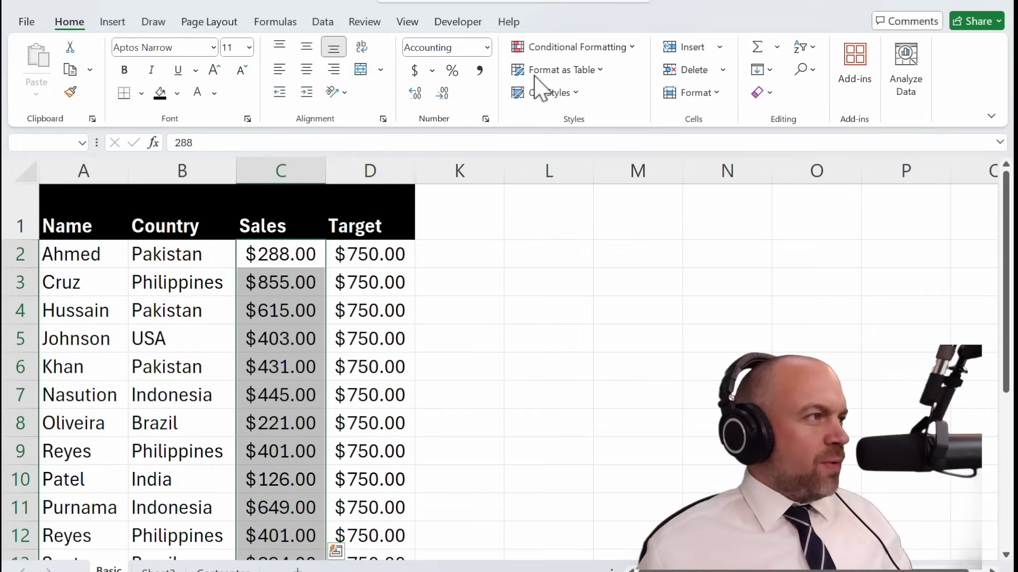
pyautogui.click(580, 49)
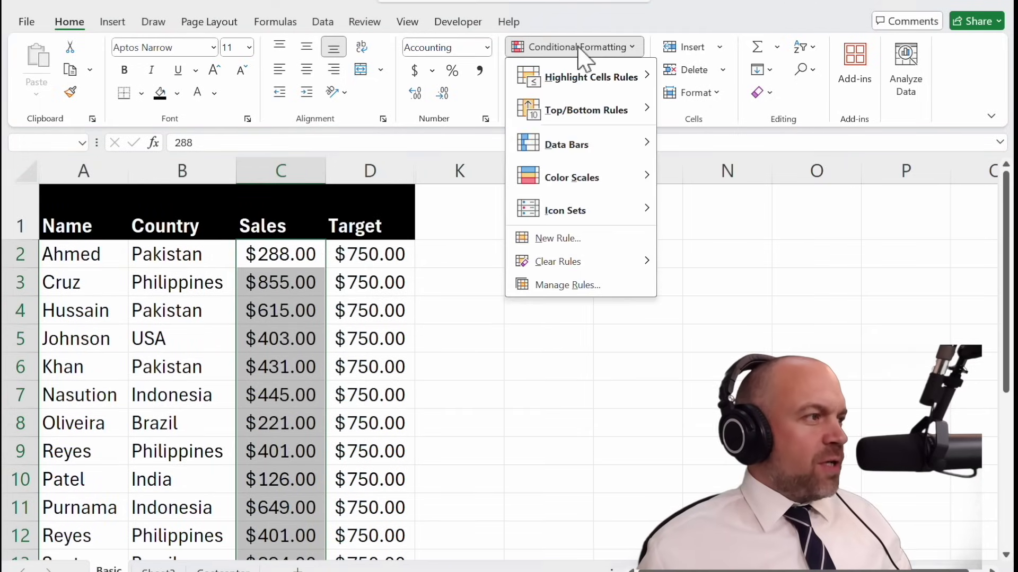
pyautogui.click(582, 232)
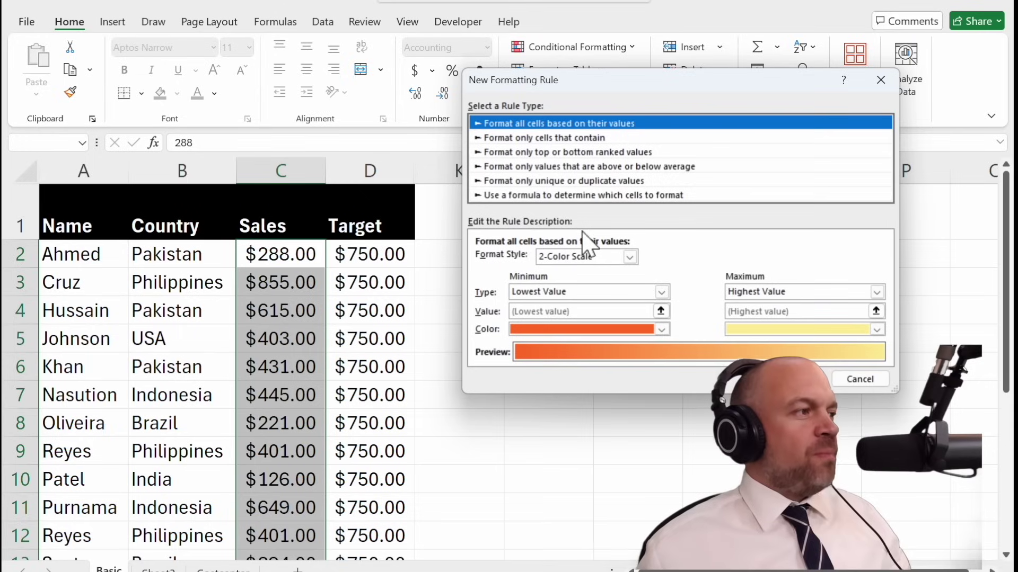
pyautogui.click(503, 196)
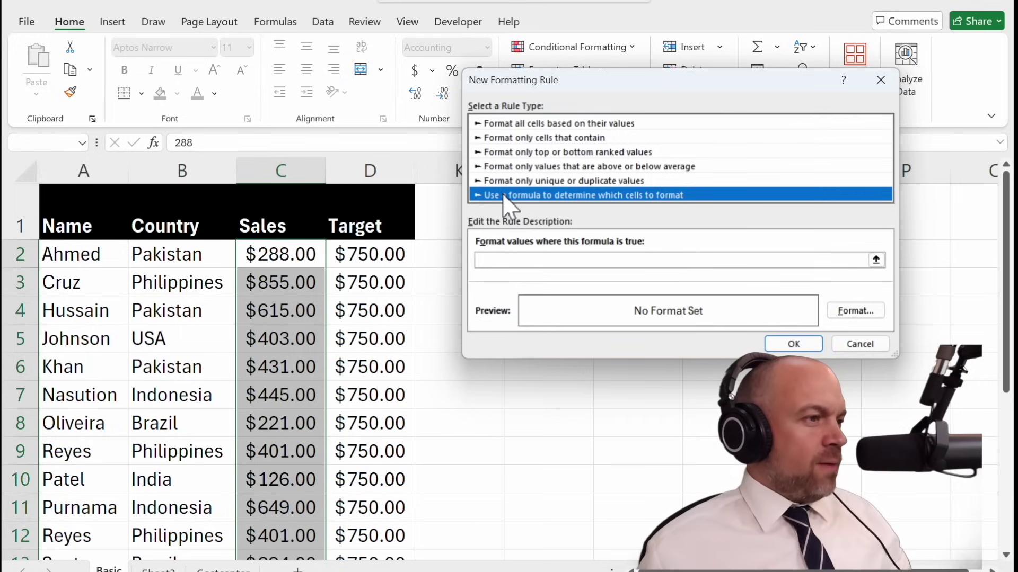
pyautogui.click(614, 268)
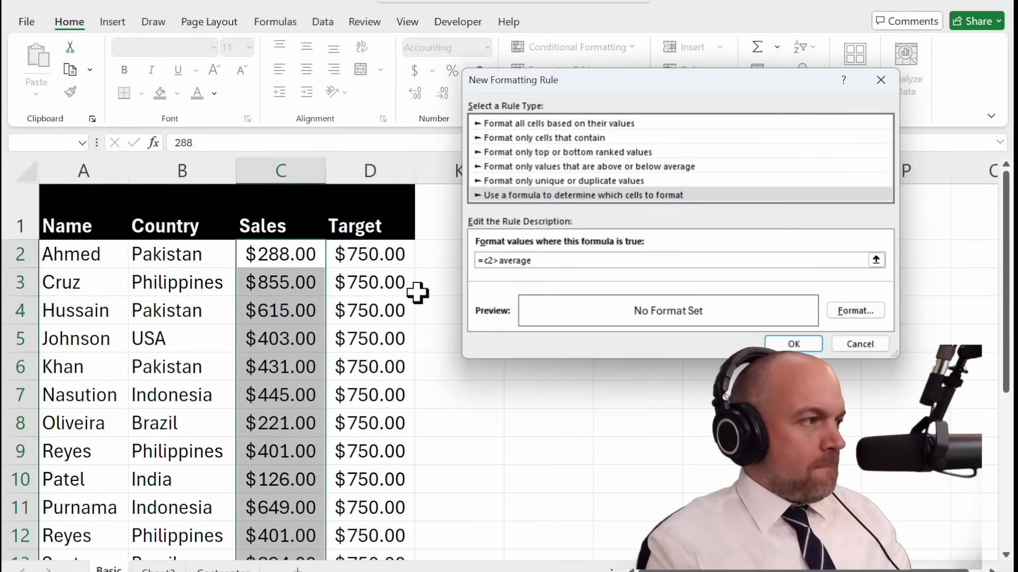
# - Base the rule's formula on C2:C20, give it a light green fill, and check the result
pyautogui.click(302, 254)
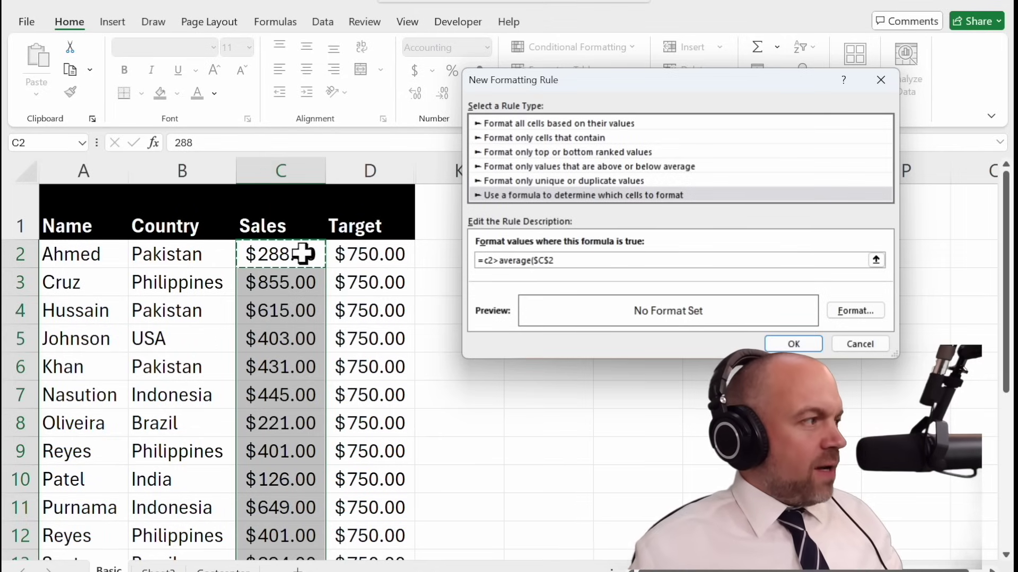
pyautogui.hotkey('ctrl', 'shift', 'Down')
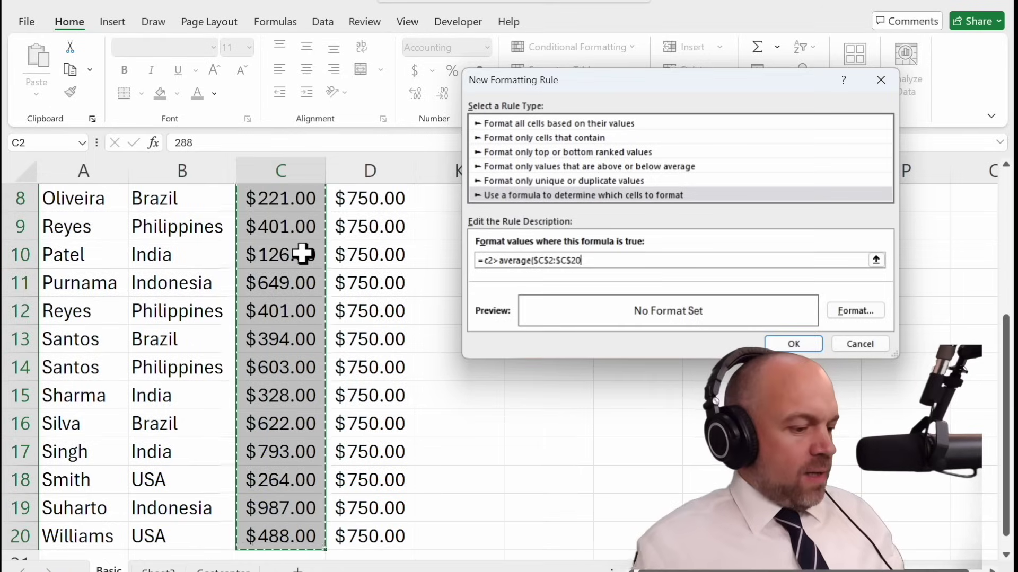
pyautogui.write(')')
pyautogui.scroll(3, 303, 254)
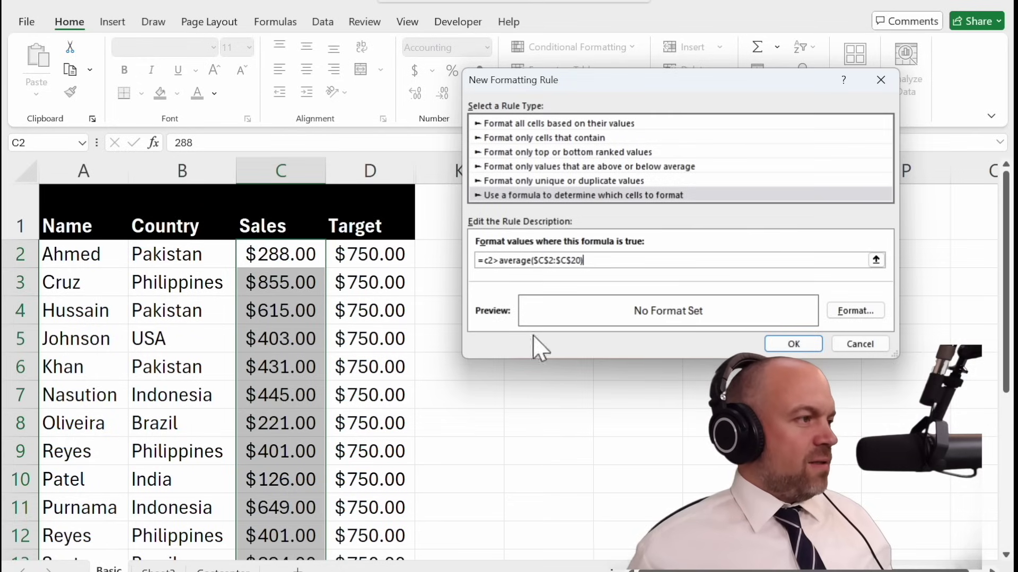
pyautogui.click(859, 316)
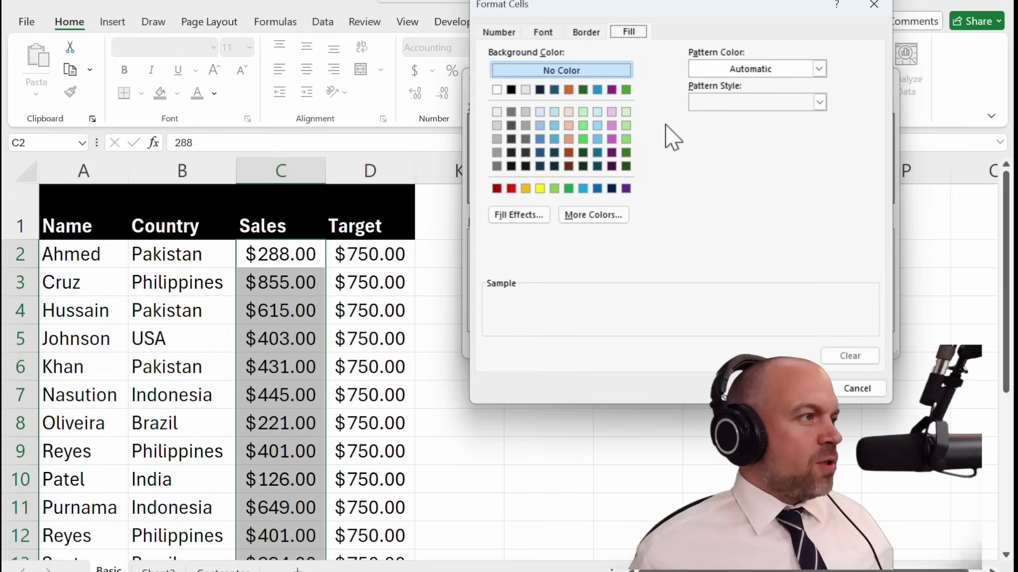
pyautogui.click(626, 112)
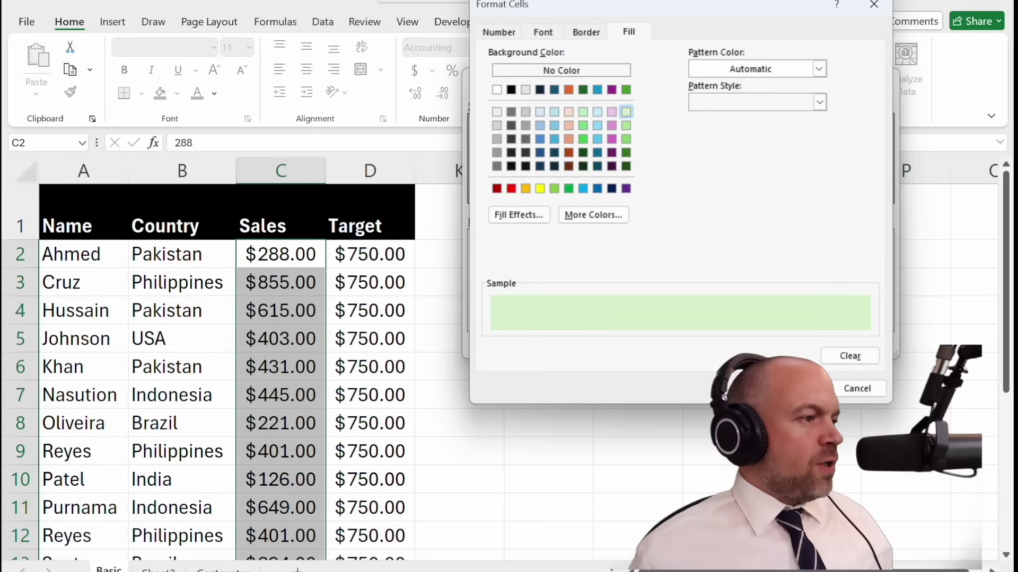
pyautogui.click(795, 389)
pyautogui.click(734, 343)
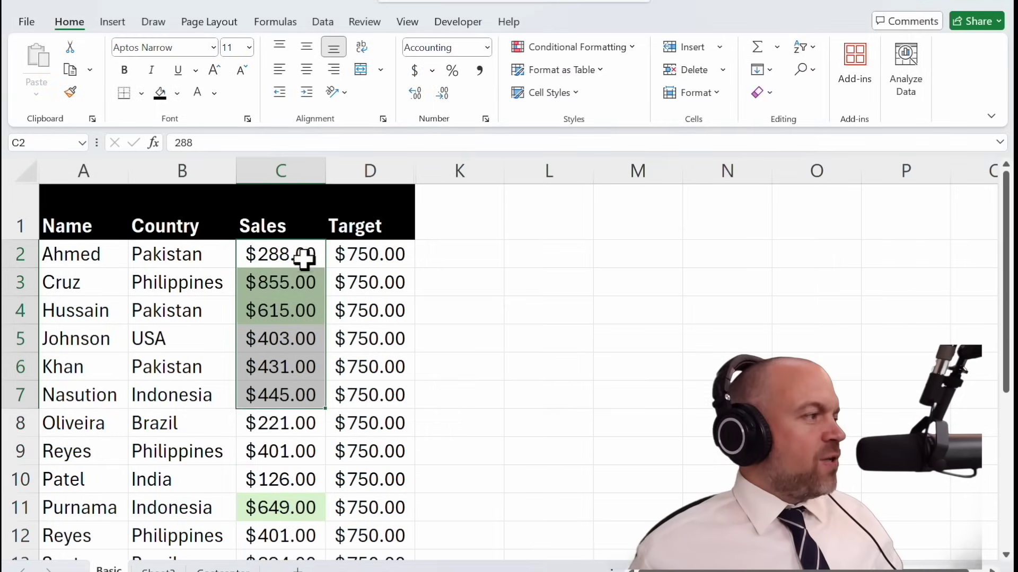
pyautogui.scroll(-5, 300, 424)
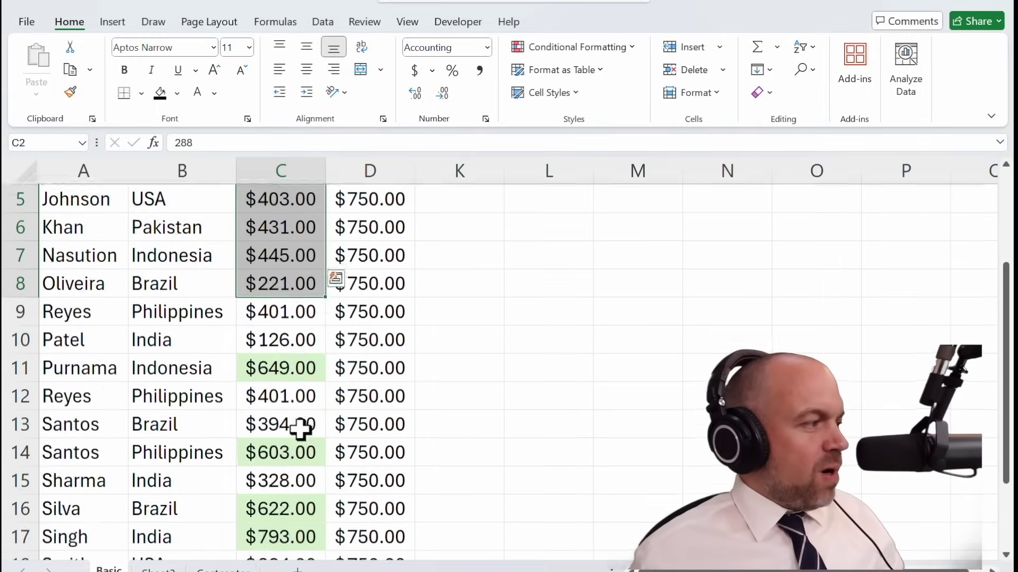
pyautogui.scroll(5, 318, 421)
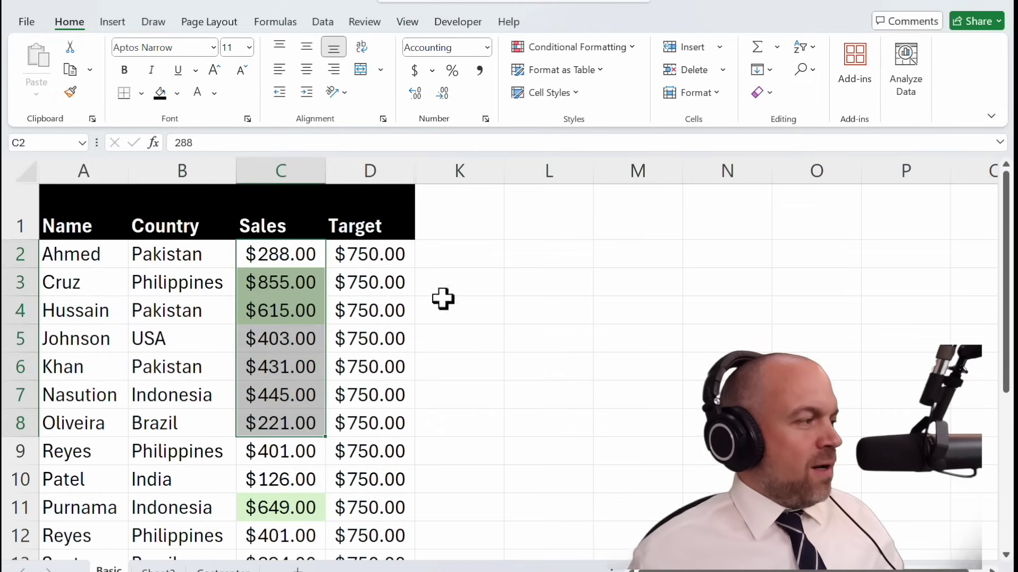
pyautogui.click(549, 310)
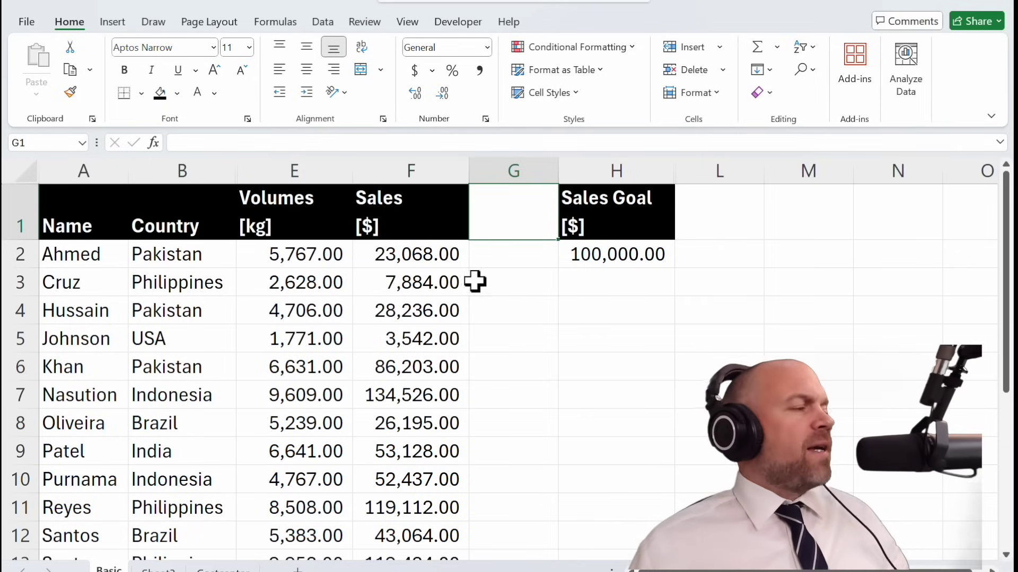
# - Select Sales F2:F19 and begin a formula rule =$F$2> comparing sales to the goal
pyautogui.click(450, 257)
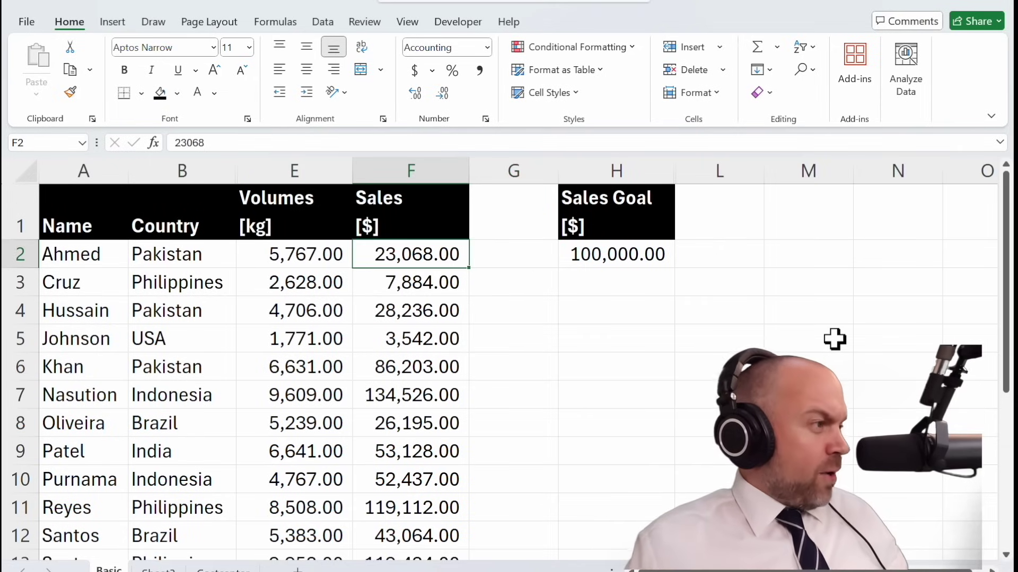
pyautogui.hotkey('ctrl', 'shift', 'Down')
pyautogui.hotkey('ctrl', 'BackSpace')
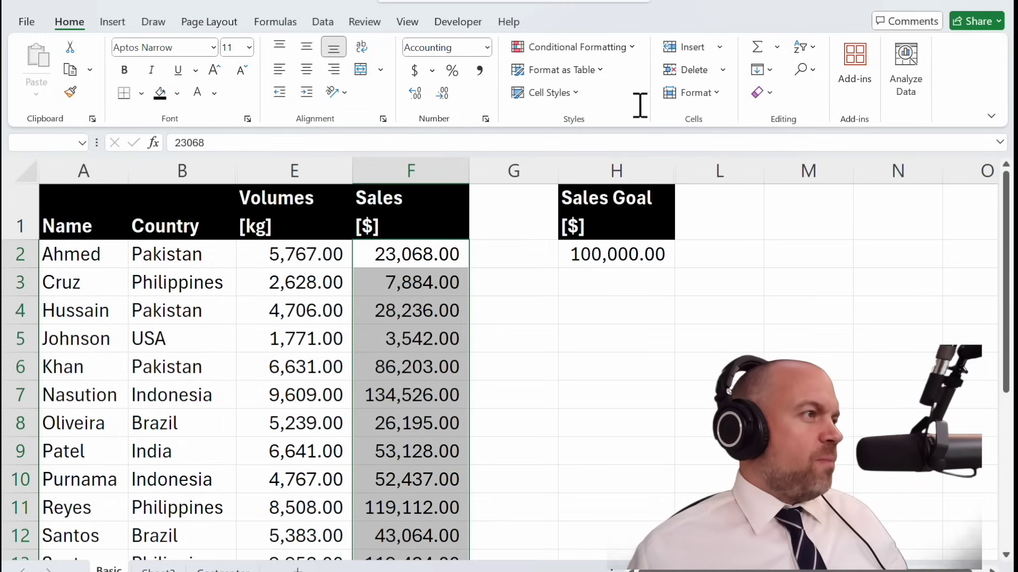
pyautogui.click(632, 48)
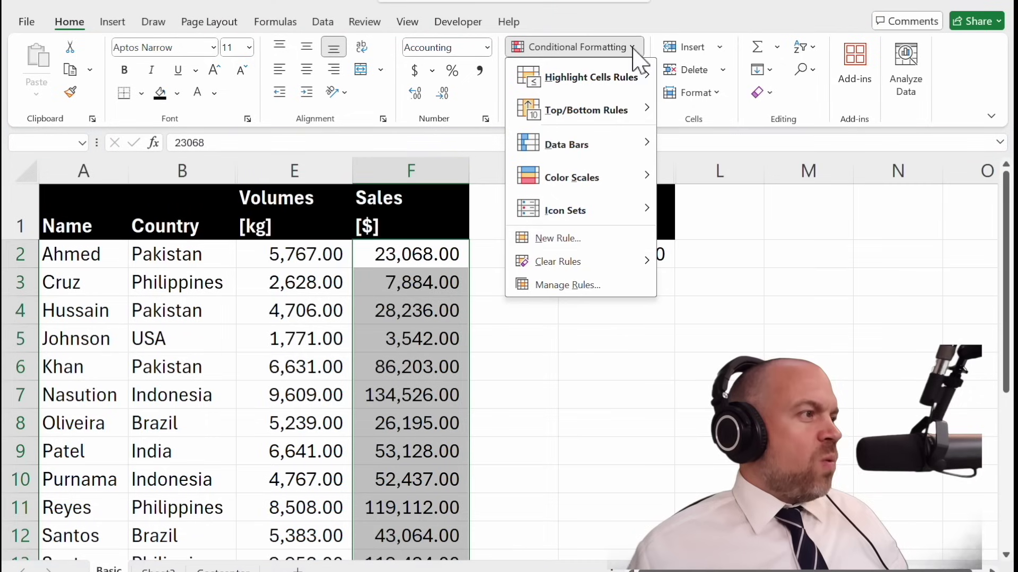
pyautogui.click(607, 243)
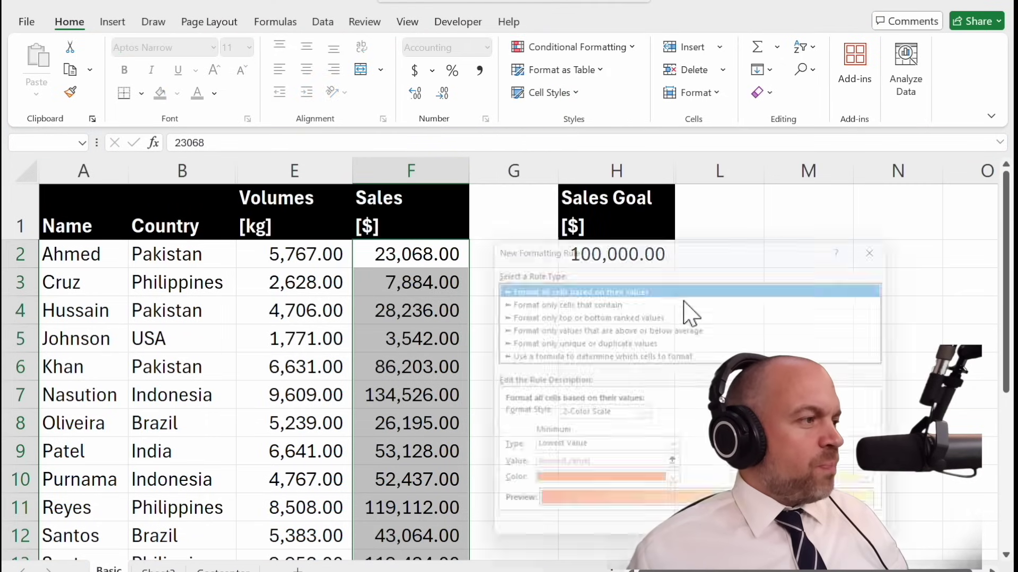
pyautogui.click(579, 362)
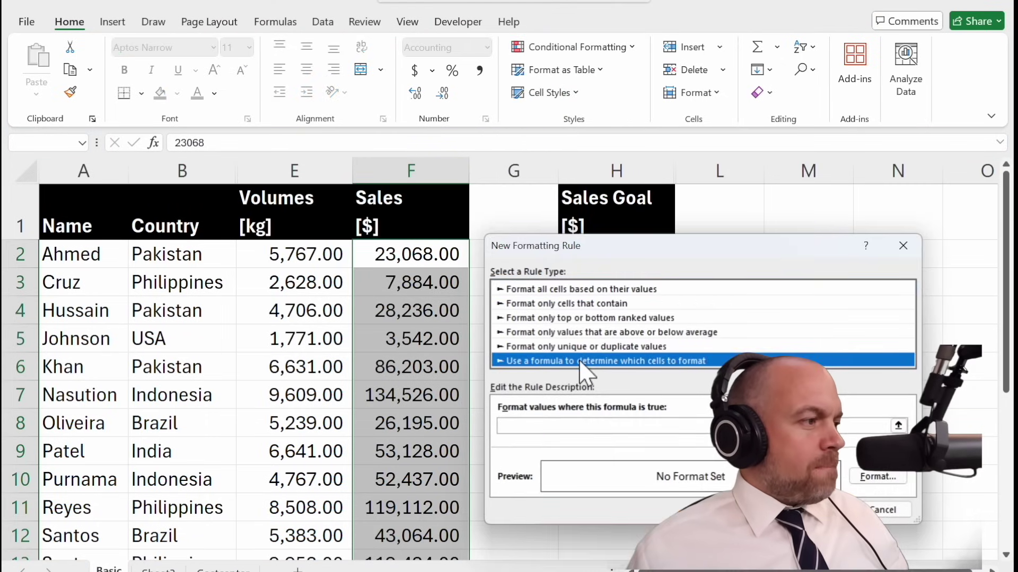
pyautogui.click(585, 428)
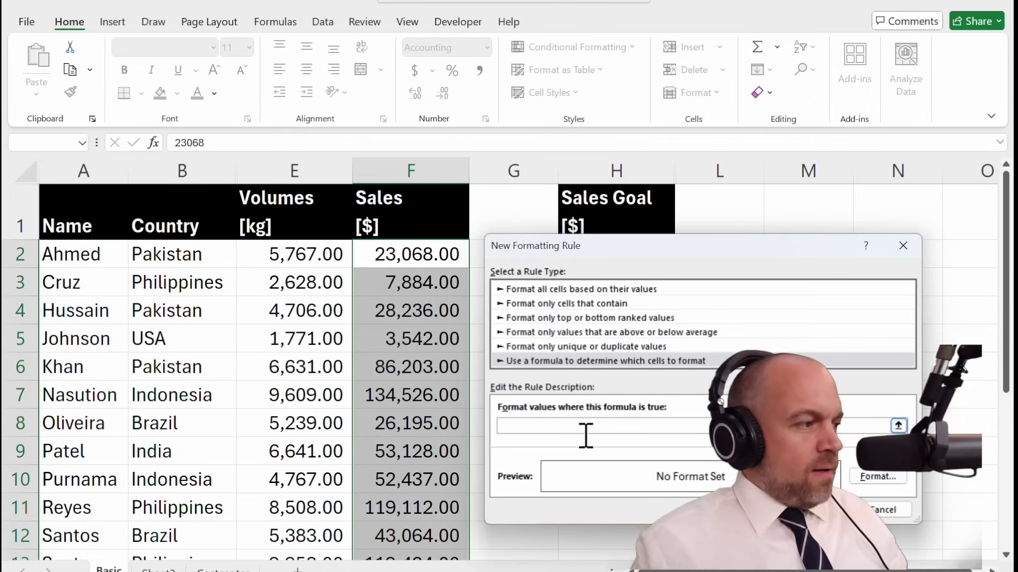
pyautogui.write('=')
pyautogui.click(432, 259)
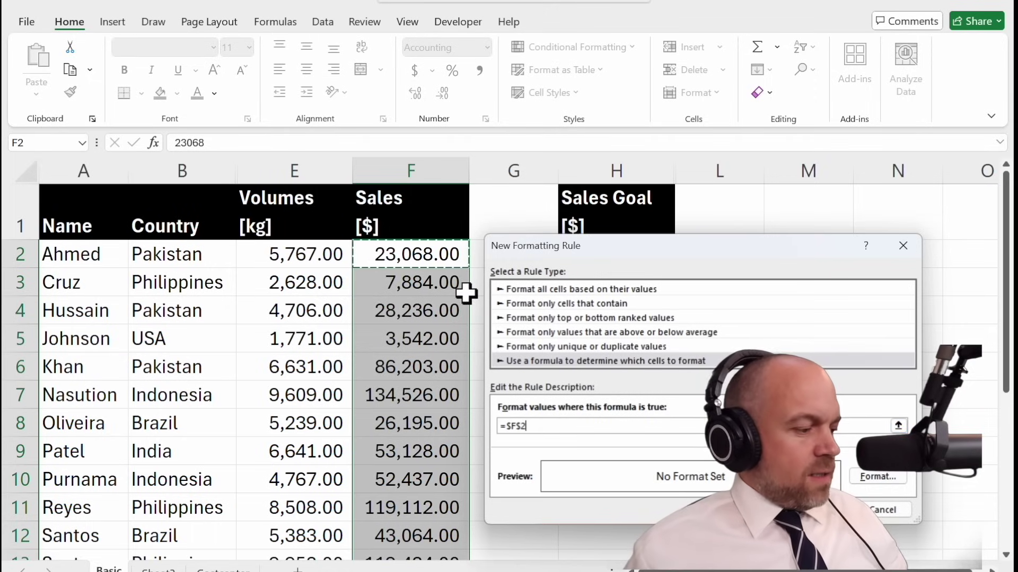
pyautogui.write('>')
# - Choose a gold fill for the =$F$2>$H$2 rule and dismiss the dialog
pyautogui.moveTo(696, 238); pyautogui.dragTo(734, 294)
pyautogui.moveTo(732, 302); pyautogui.dragTo(745, 164)
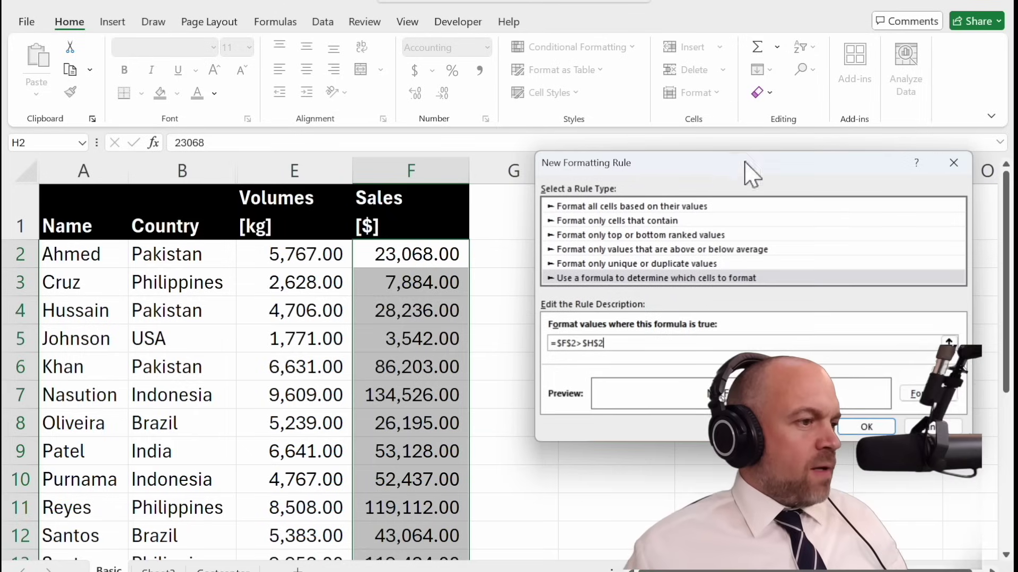
pyautogui.click(920, 393)
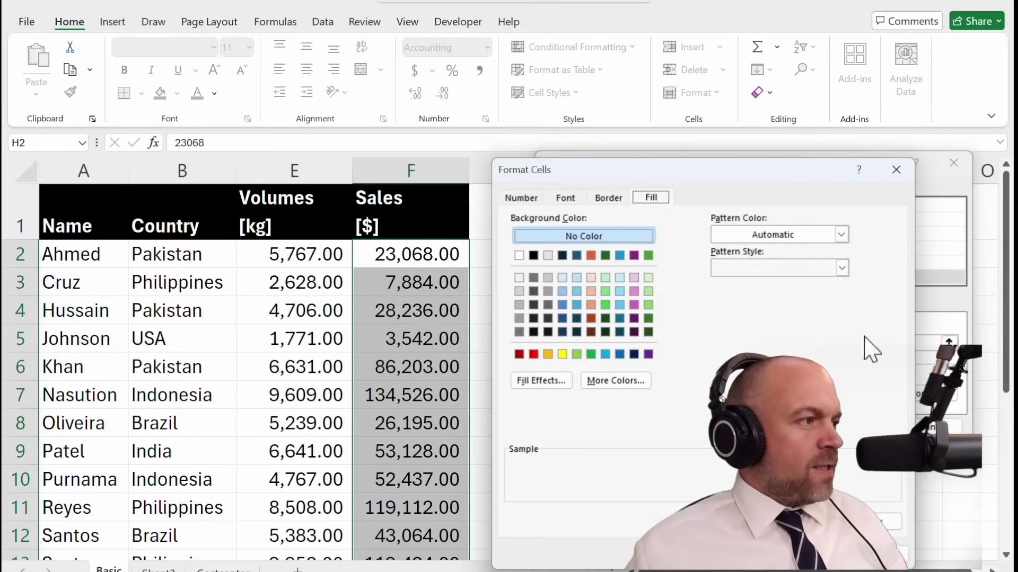
pyautogui.click(548, 355)
pyautogui.press('Escape')
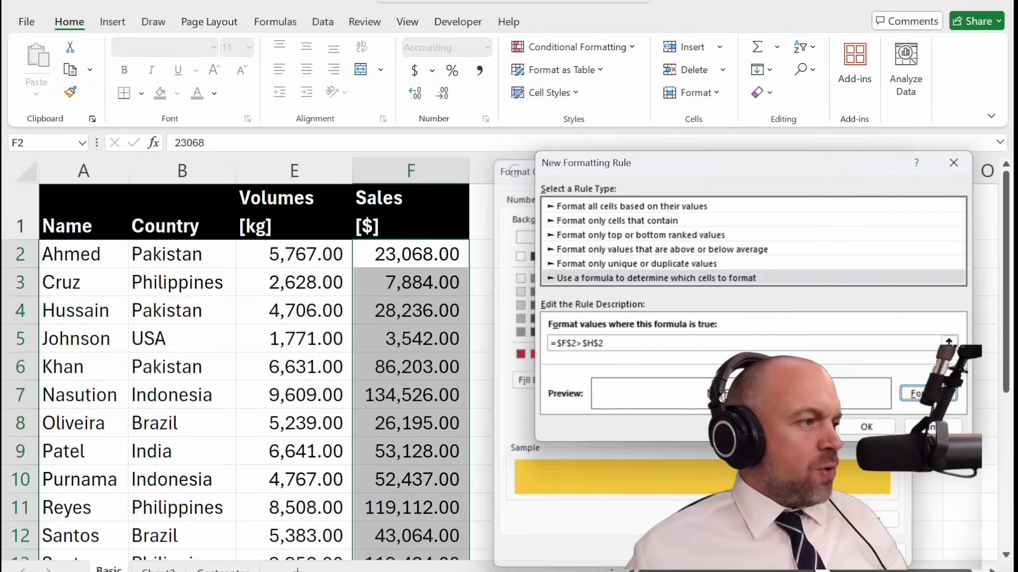
pyautogui.moveTo(764, 166); pyautogui.dragTo(753, 285)
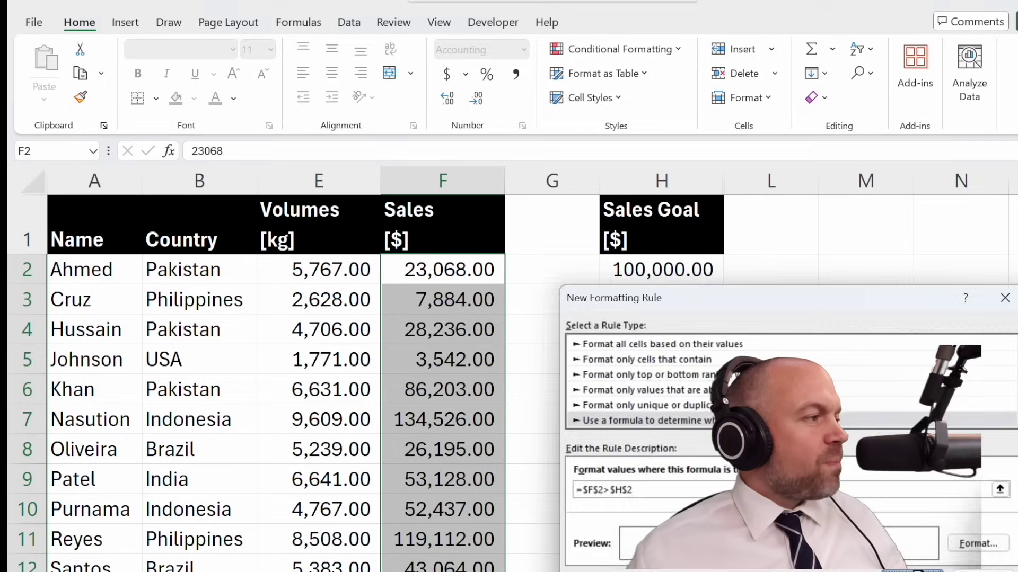
pyautogui.press('Escape')
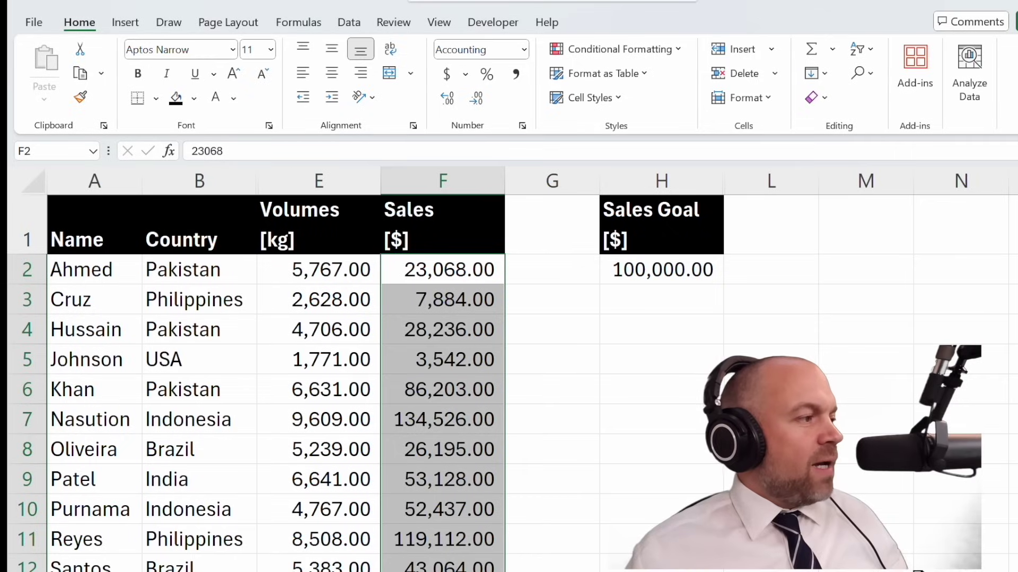
# - Check the Sales column, then undo to reselect the Sales values in column F
pyautogui.click(423, 427)
pyautogui.scroll(-20, 520, 446)
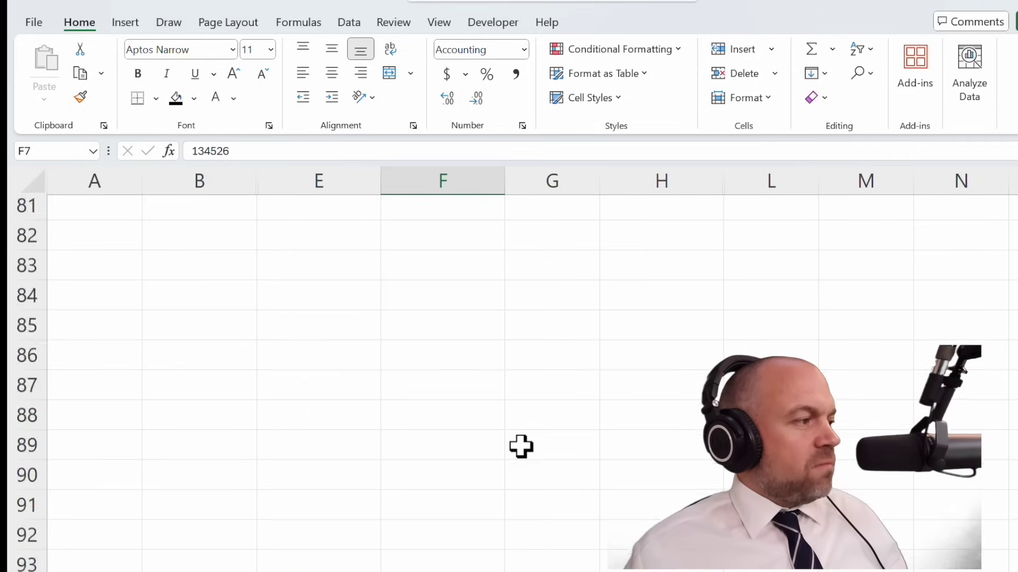
pyautogui.scroll(20, 520, 445)
pyautogui.click(559, 436)
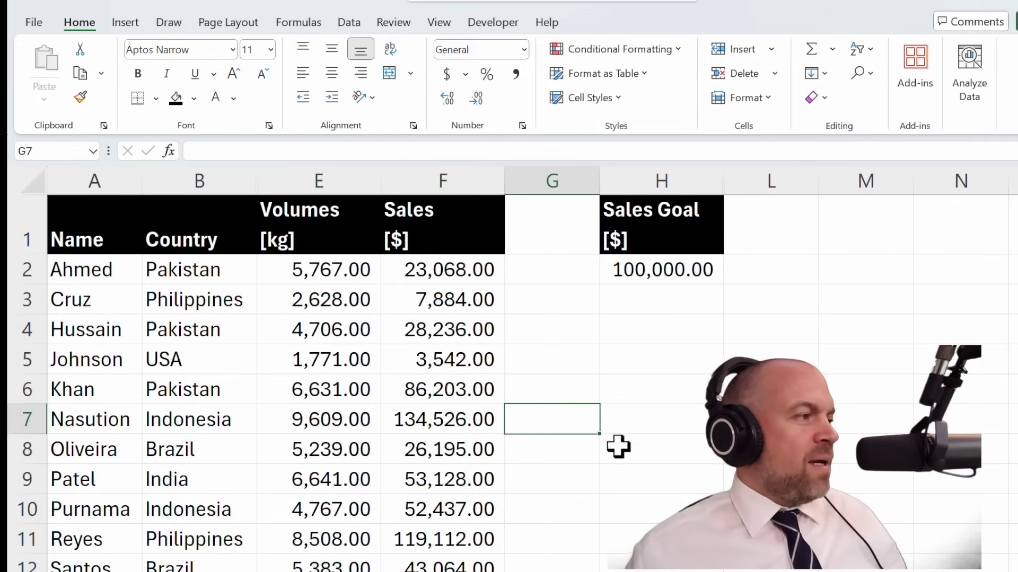
pyautogui.hotkey('ctrl', 'z')
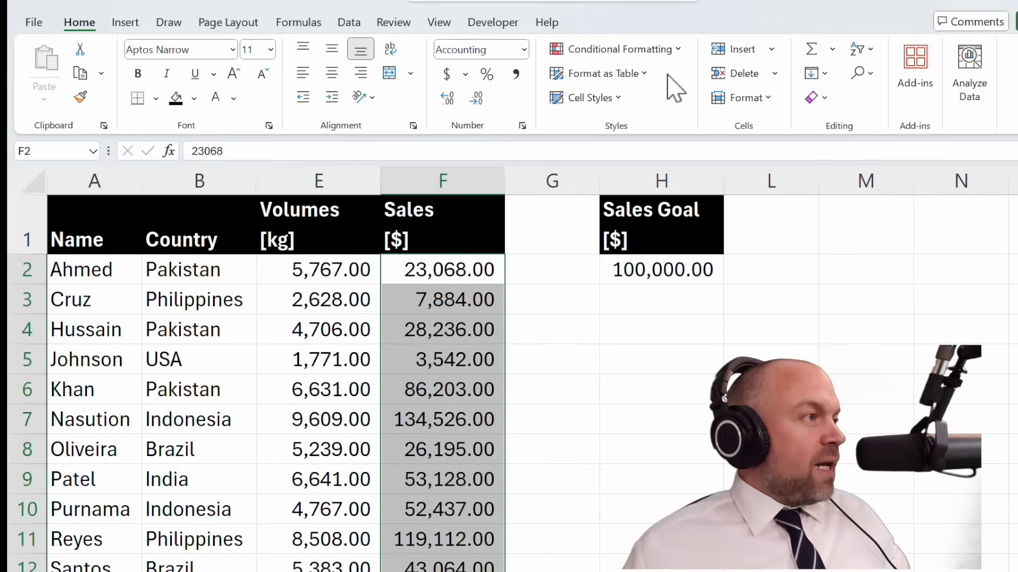
# - Edit the =$F$2>$H$2 rule to =$F2>$H$2 so every Sales value above 100,000.00 turns gold
pyautogui.click(680, 48)
pyautogui.click(630, 312)
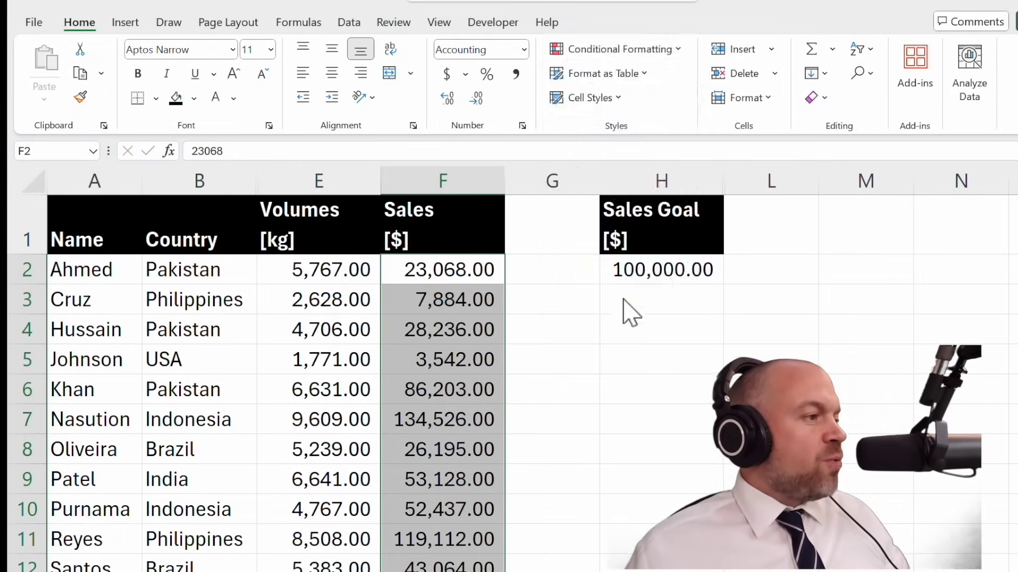
pyautogui.moveTo(730, 138); pyautogui.dragTo(730, 99)
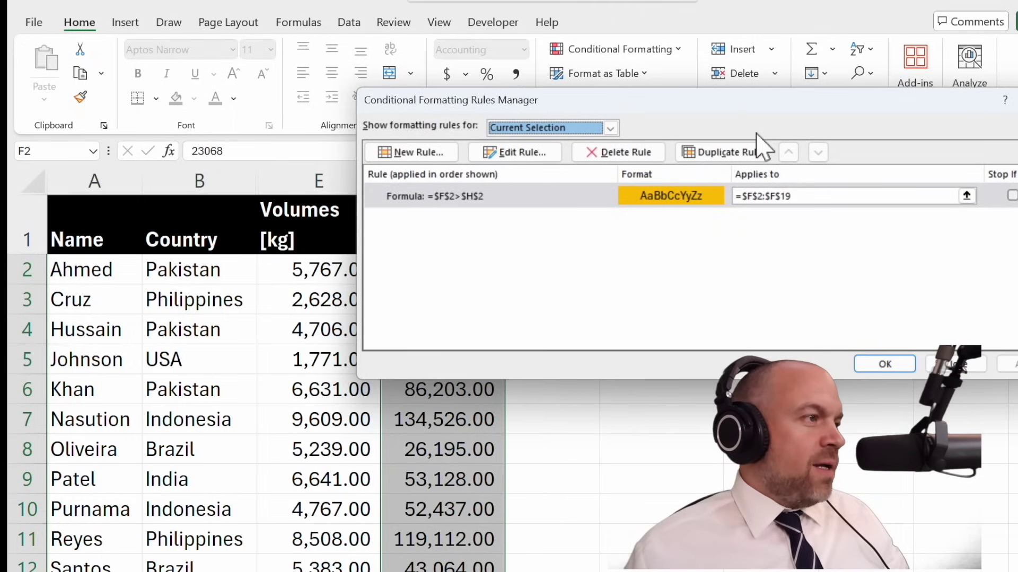
pyautogui.click(532, 154)
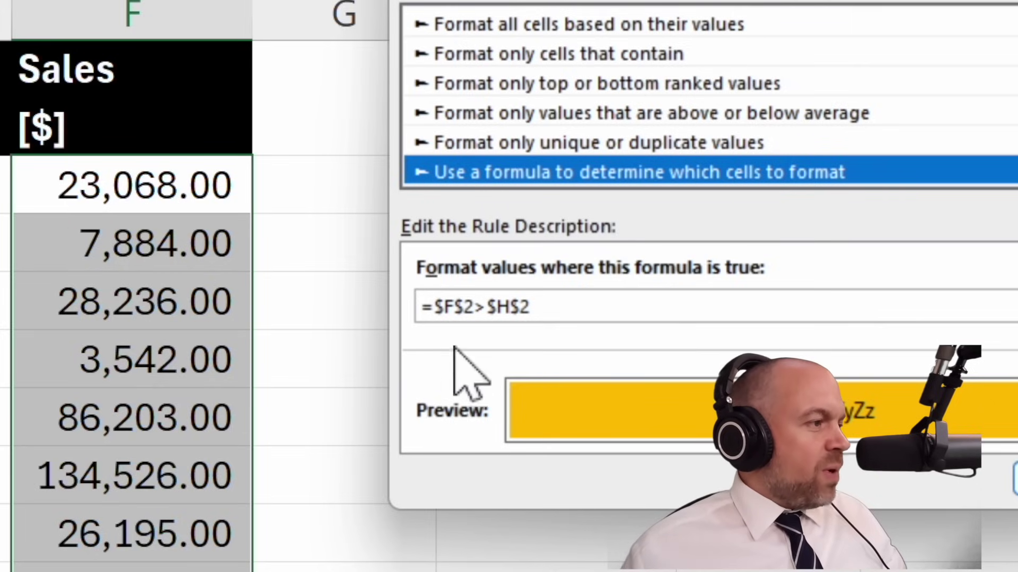
pyautogui.click(482, 311)
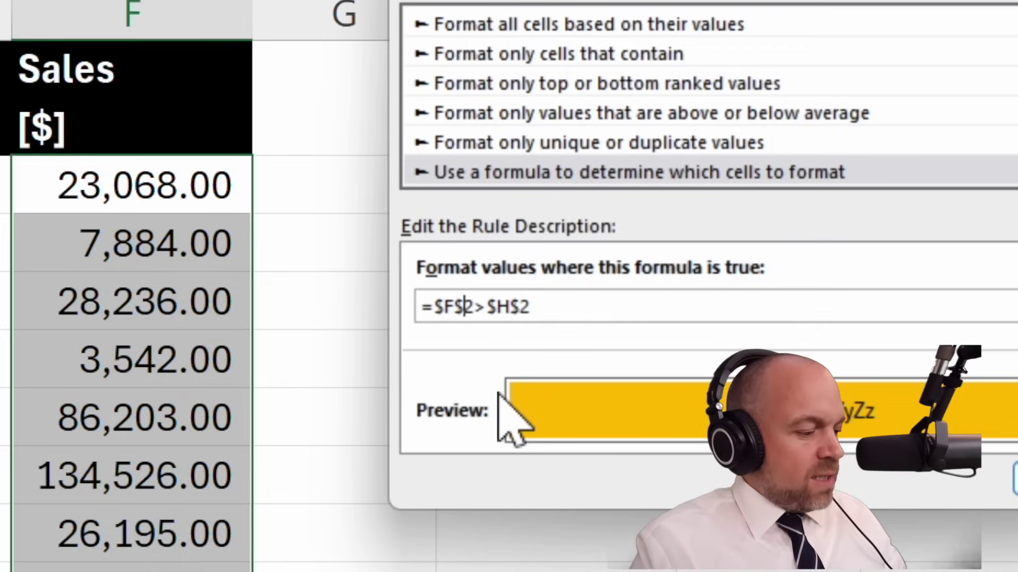
pyautogui.press('BackSpace')
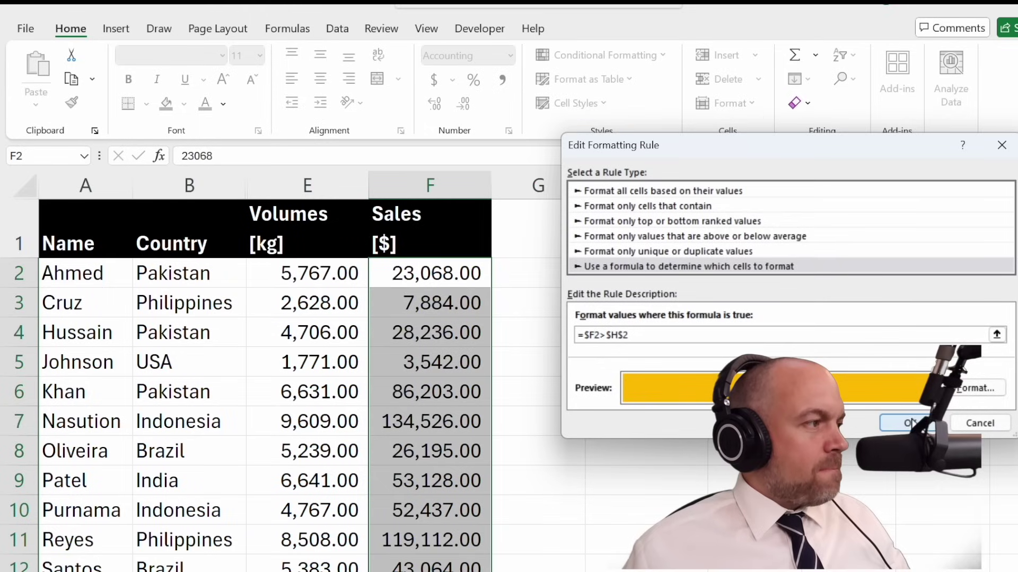
pyautogui.click(1015, 477)
pyautogui.click(881, 369)
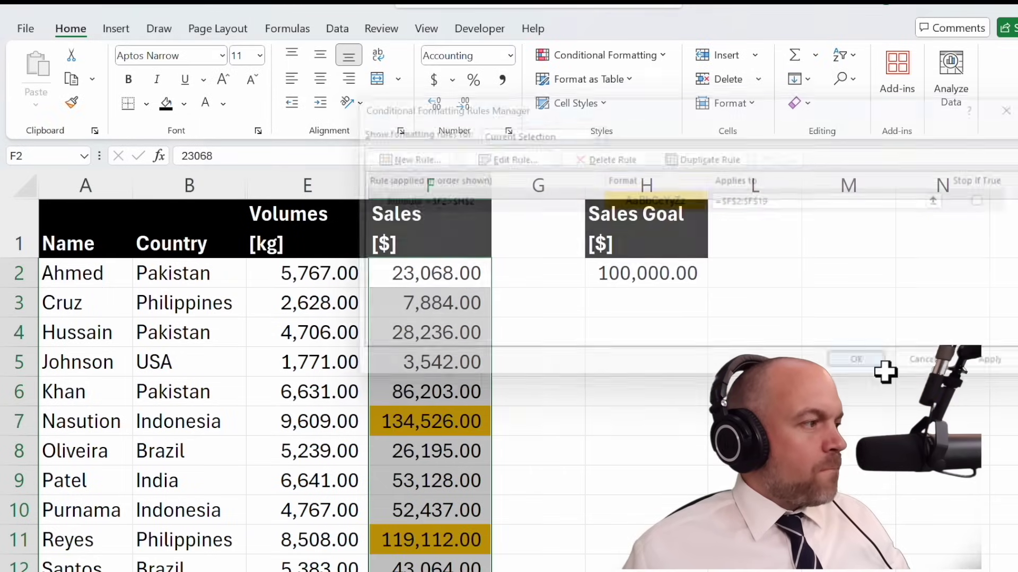
pyautogui.click(884, 371)
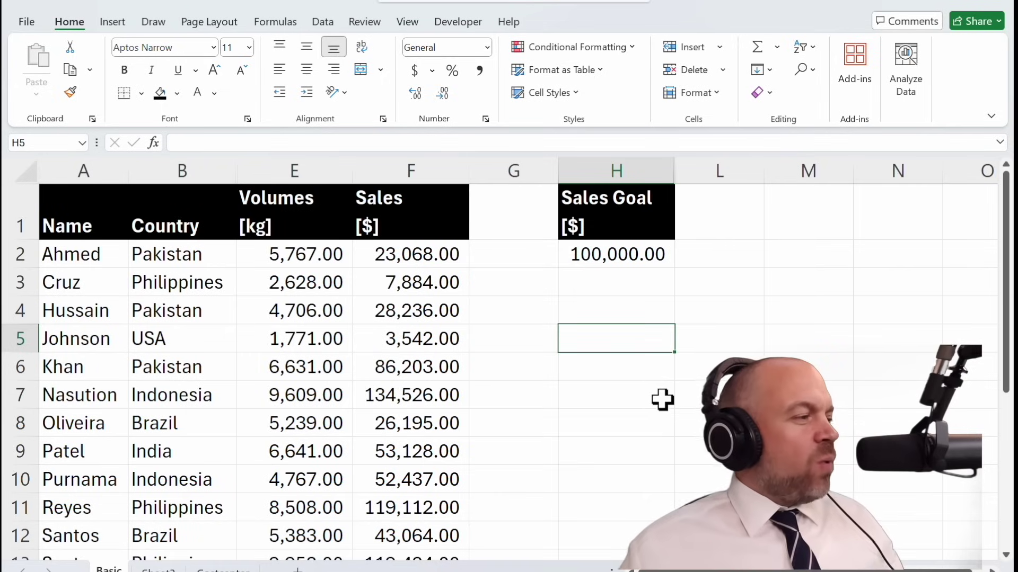
# - Select the sales table data rows A2:F19
pyautogui.moveTo(662, 401); pyautogui.dragTo(657, 425)
pyautogui.moveTo(78, 397); pyautogui.dragTo(459, 398)
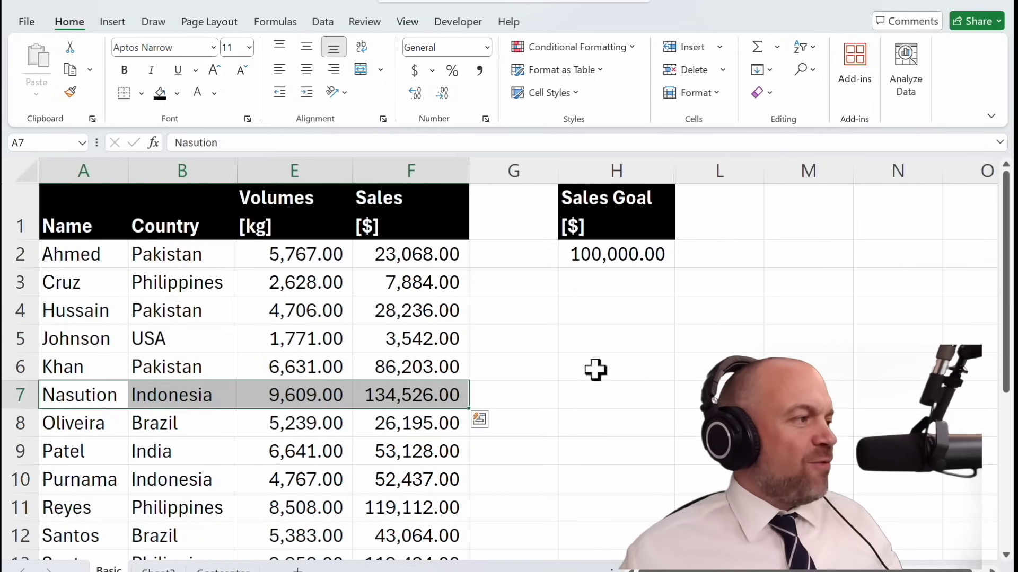
pyautogui.click(697, 403)
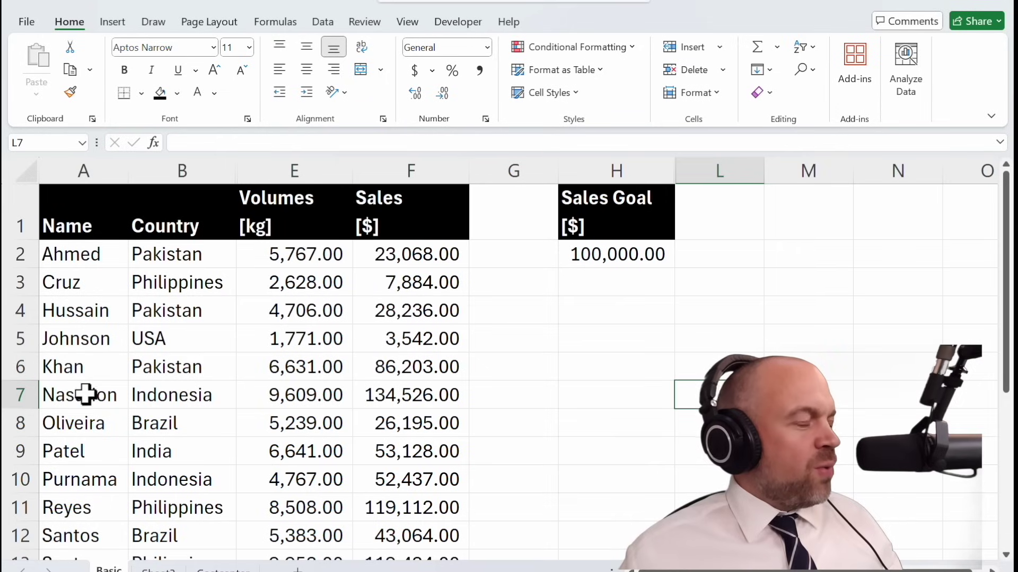
pyautogui.moveTo(82, 396); pyautogui.dragTo(438, 395)
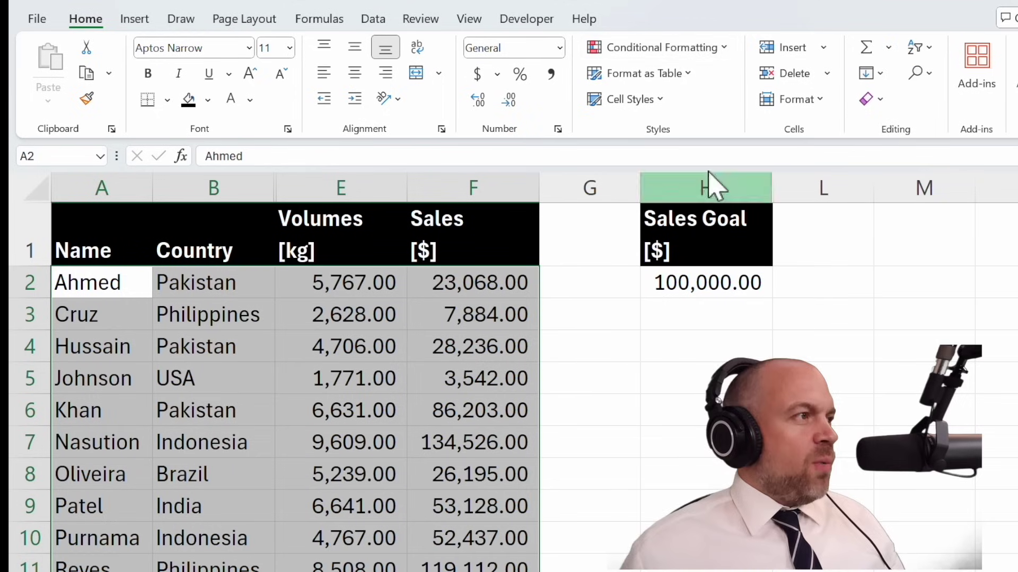
# - Create a new formula-based conditional formatting rule =$F2>$H$2 for the selected rows
pyautogui.click(694, 48)
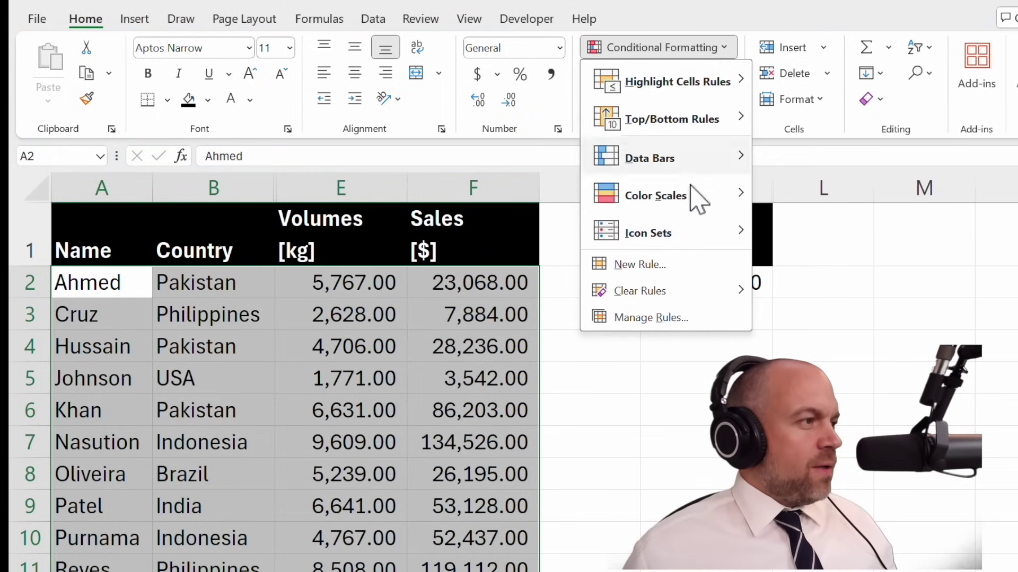
pyautogui.click(661, 265)
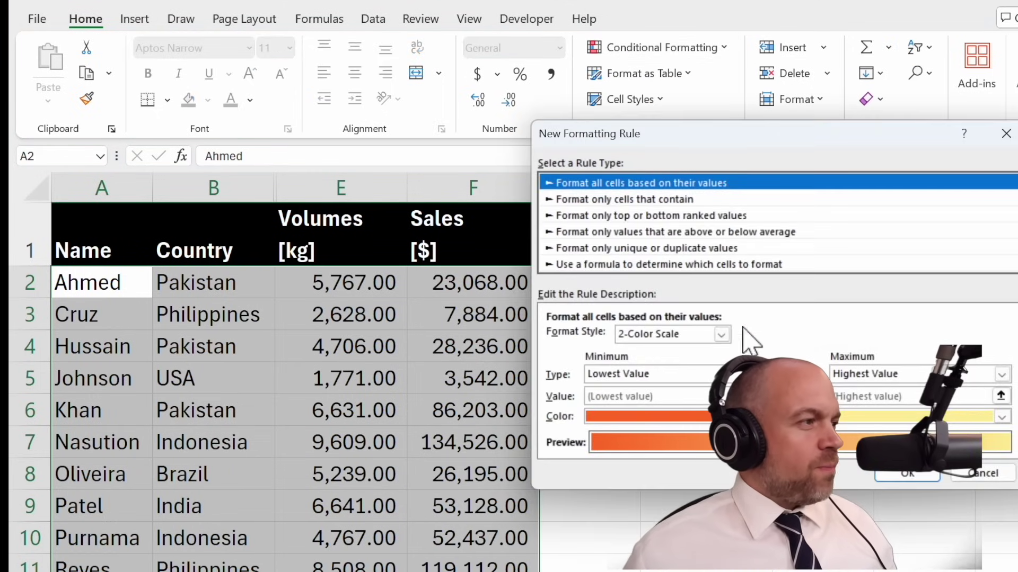
pyautogui.click(666, 265)
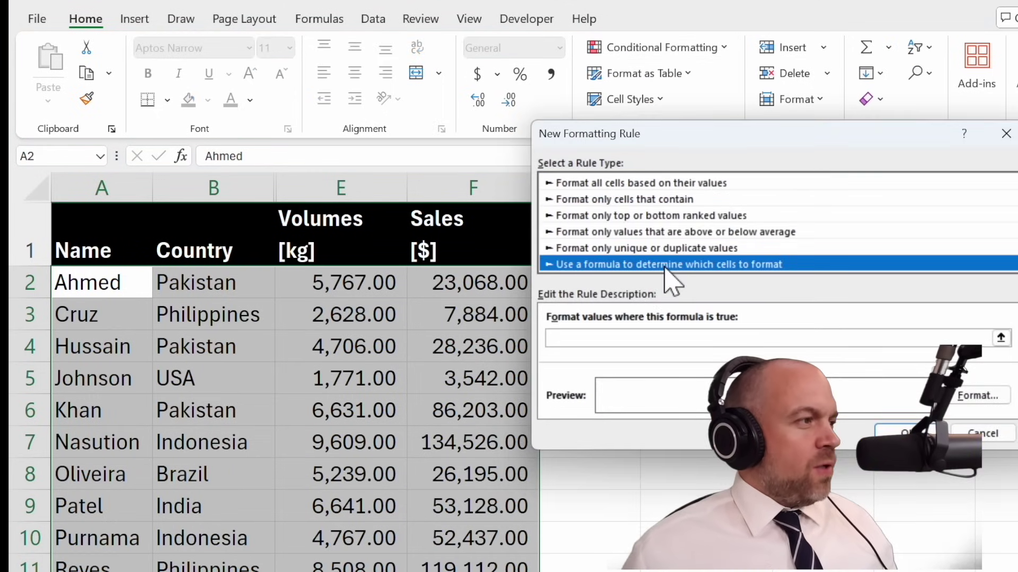
pyautogui.click(636, 339)
pyautogui.write('=')
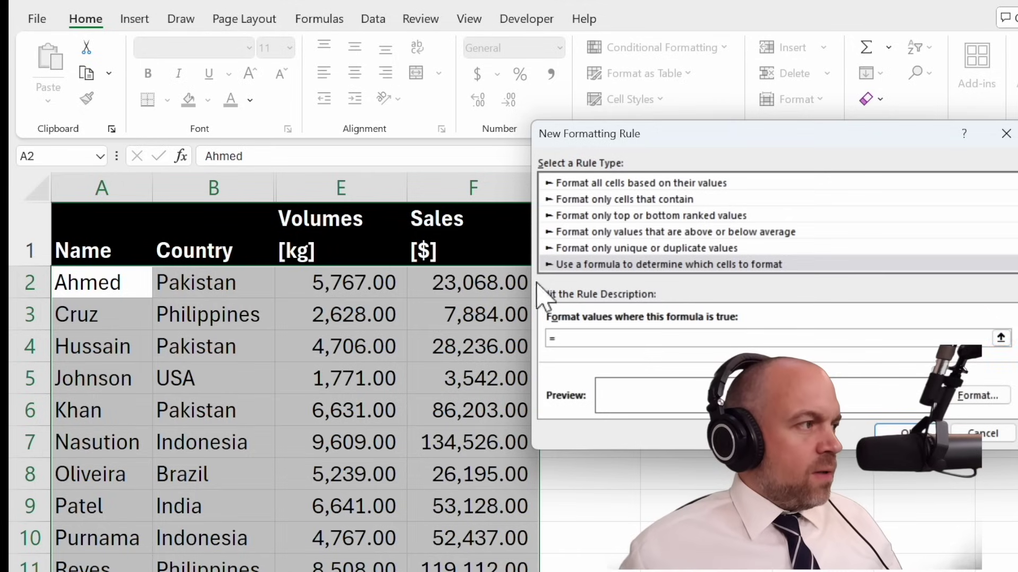
pyautogui.click(503, 283)
pyautogui.moveTo(895, 8); pyautogui.dragTo(958, 123)
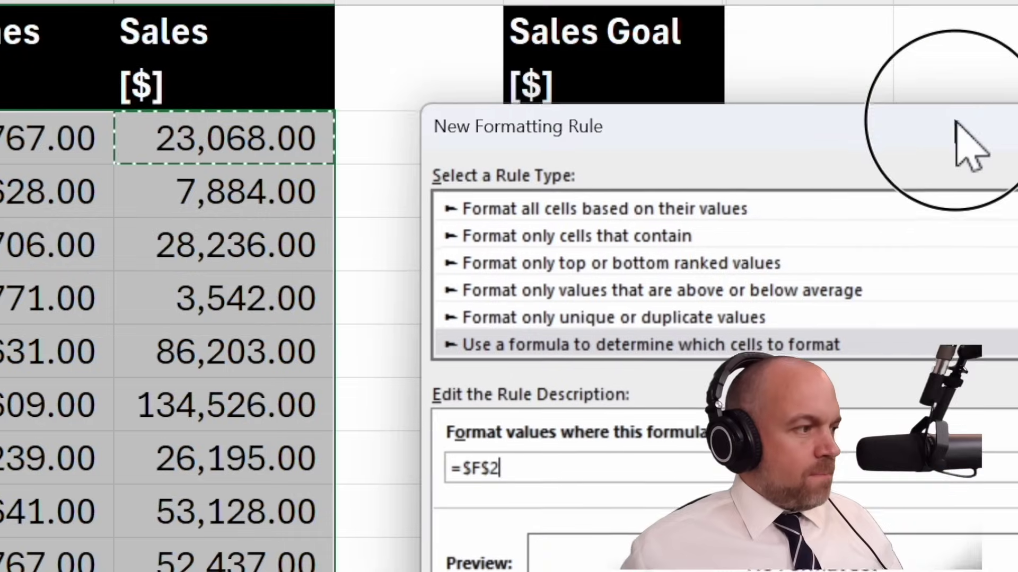
pyautogui.write('>')
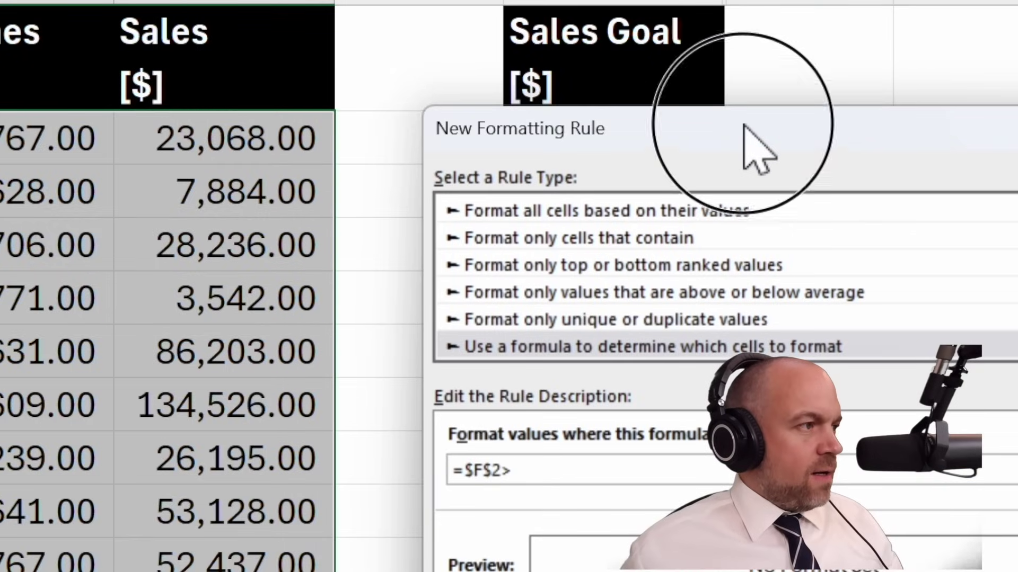
pyautogui.moveTo(756, 148); pyautogui.dragTo(772, 202)
pyautogui.click(718, 158)
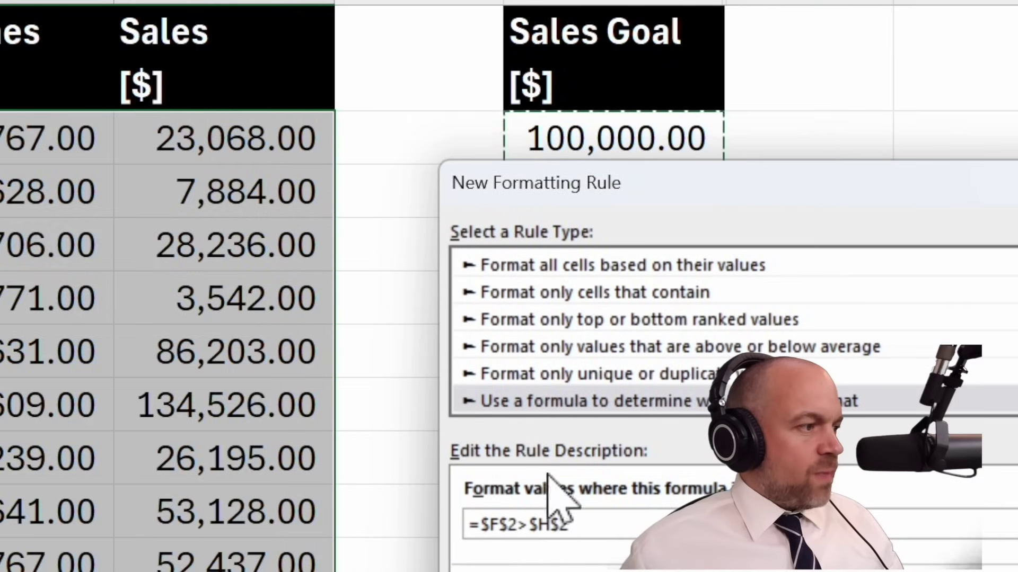
pyautogui.click(508, 525)
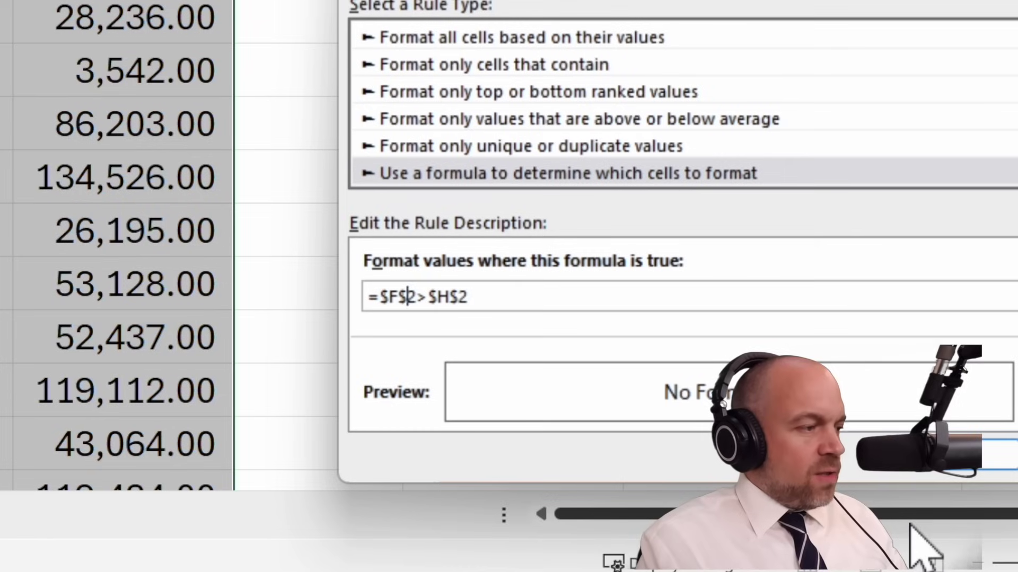
pyautogui.press('BackSpace')
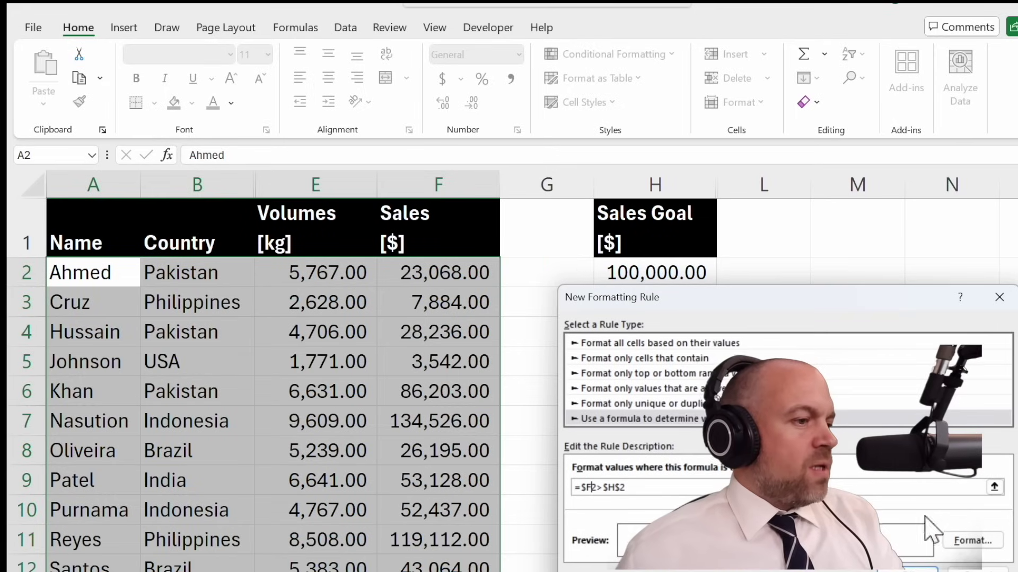
# - Give the rule a light green fill and apply it to highlight the matching rows
pyautogui.click(973, 541)
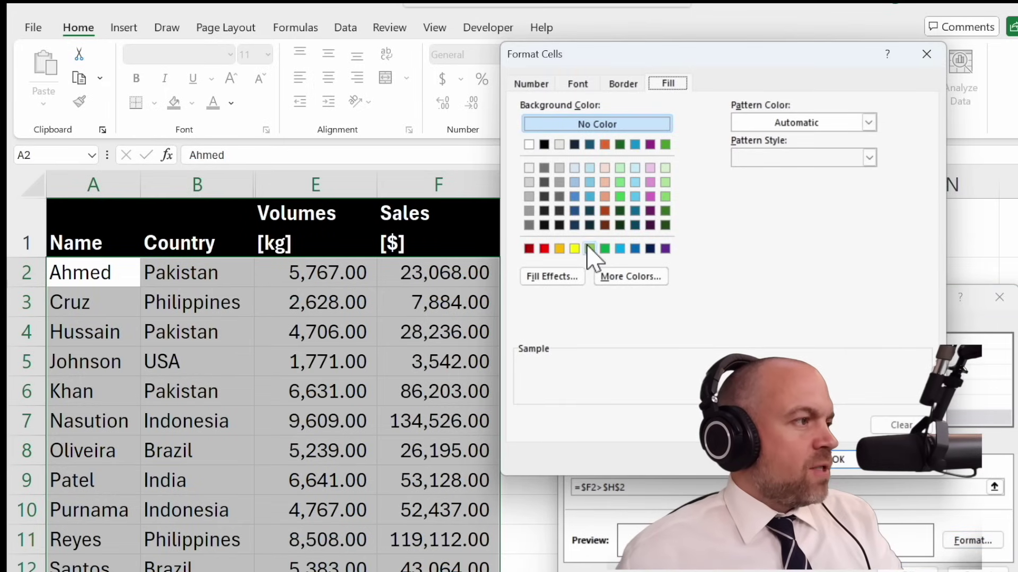
pyautogui.click(590, 249)
pyautogui.click(842, 461)
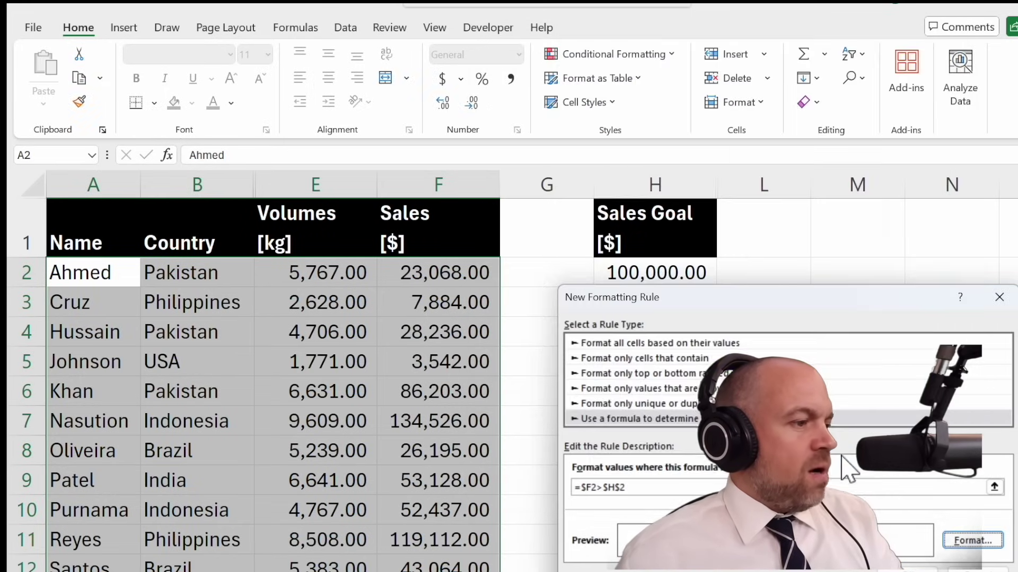
pyautogui.click(918, 568)
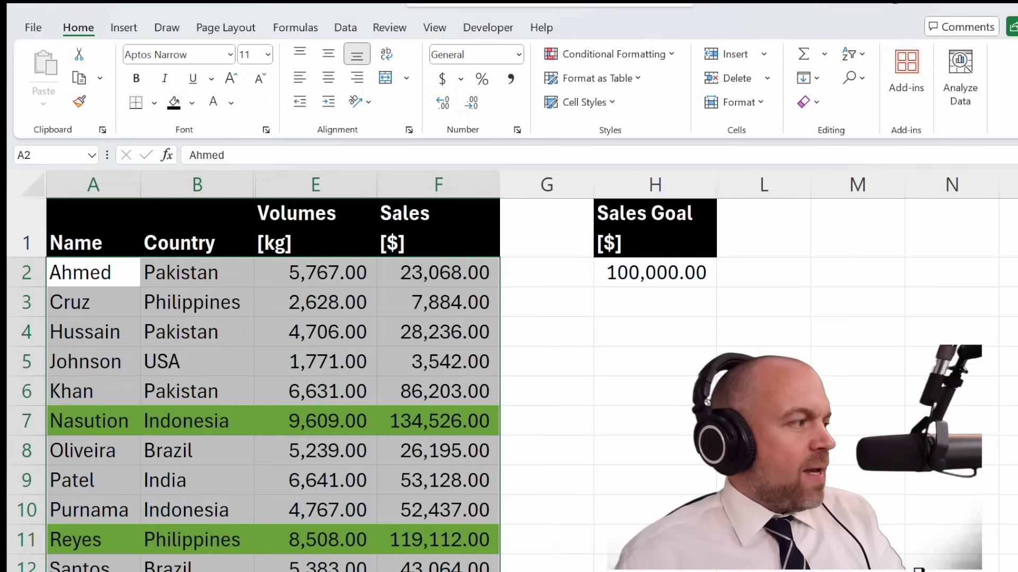
pyautogui.moveTo(694, 275); pyautogui.dragTo(699, 299)
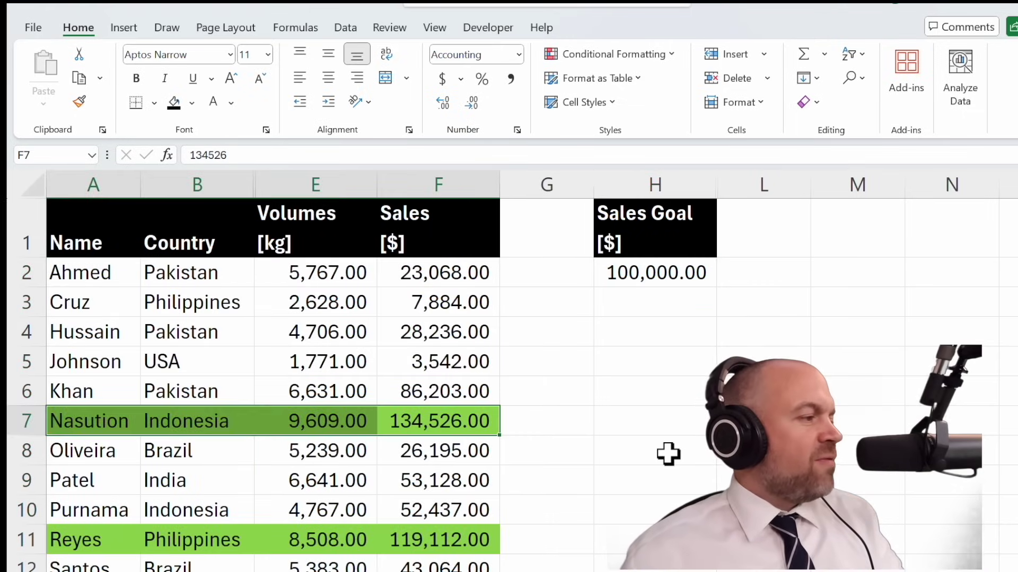
pyautogui.scroll(-4, 666, 455)
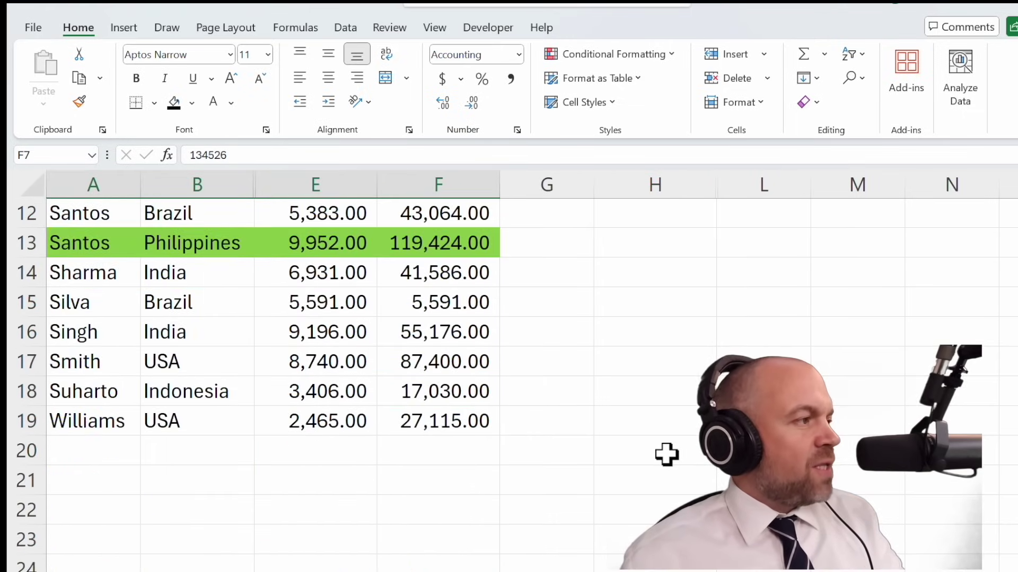
pyautogui.scroll(4, 666, 454)
pyautogui.click(742, 450)
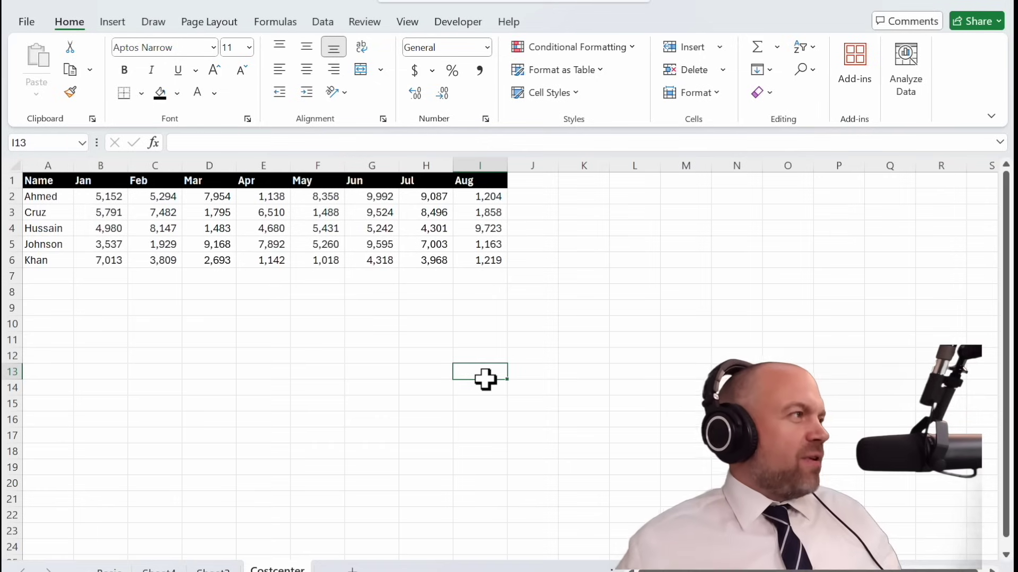
# - On the Costcenter sheet, select the empty cells J2:J6 beside the Aug column
pyautogui.moveTo(68, 181); pyautogui.dragTo(530, 265)
pyautogui.click(532, 355)
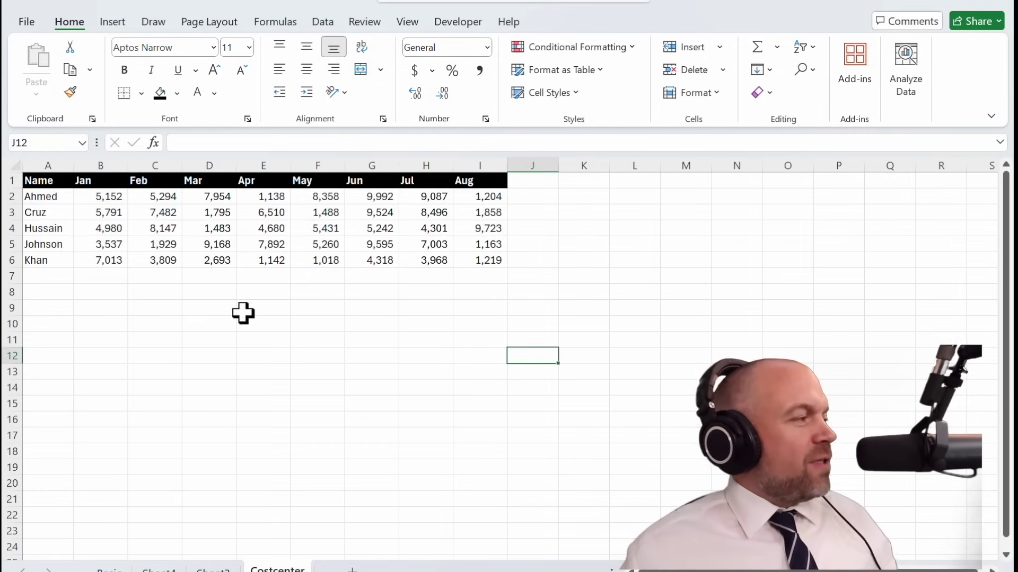
pyautogui.moveTo(116, 187); pyautogui.dragTo(515, 186)
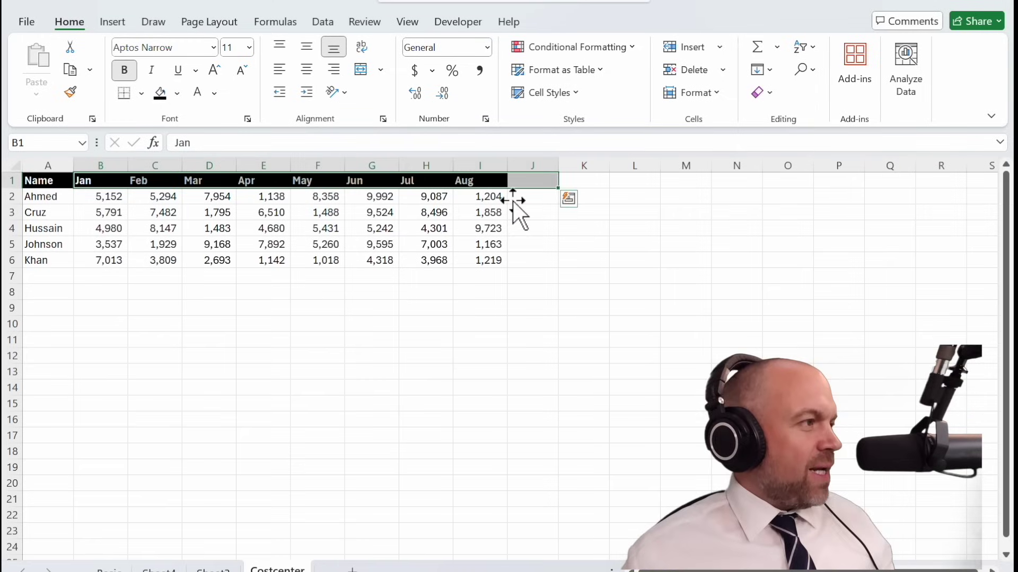
pyautogui.click(542, 200)
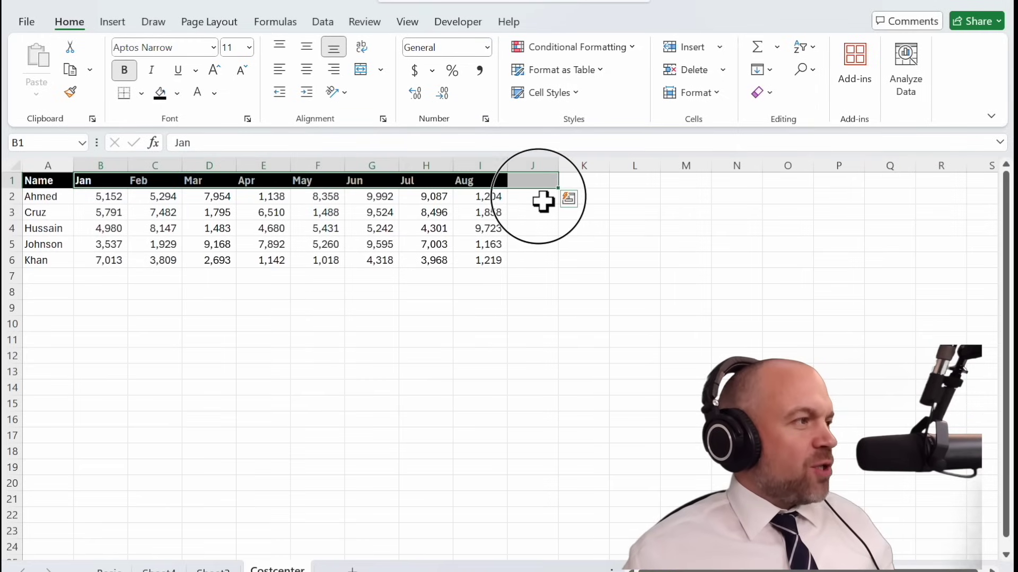
pyautogui.click(568, 275)
pyautogui.click(541, 202)
pyautogui.moveTo(541, 201); pyautogui.dragTo(538, 263)
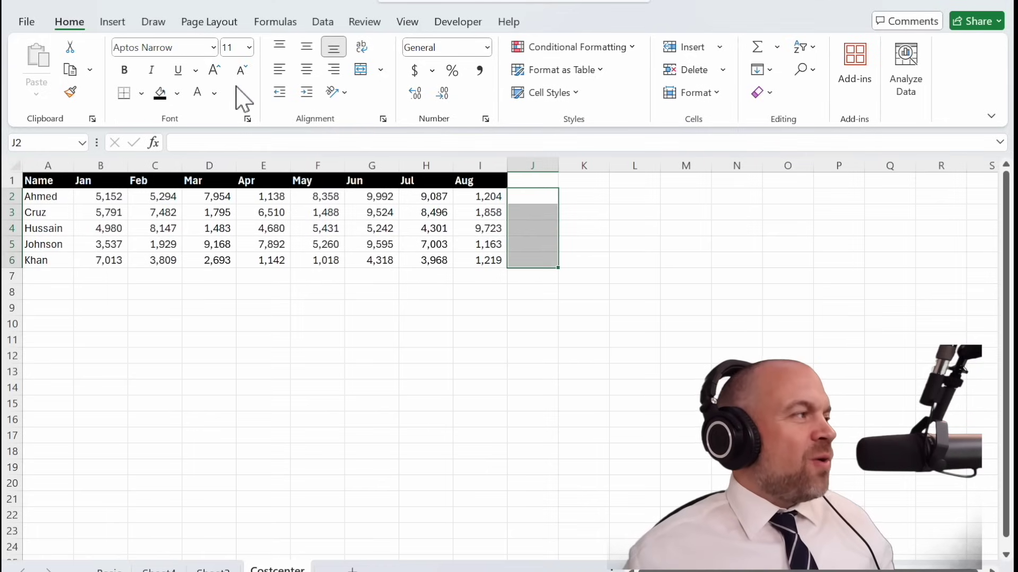
# - Insert column sparklines in J2:J6 from data range B2:I6 and widen column J
pyautogui.click(112, 24)
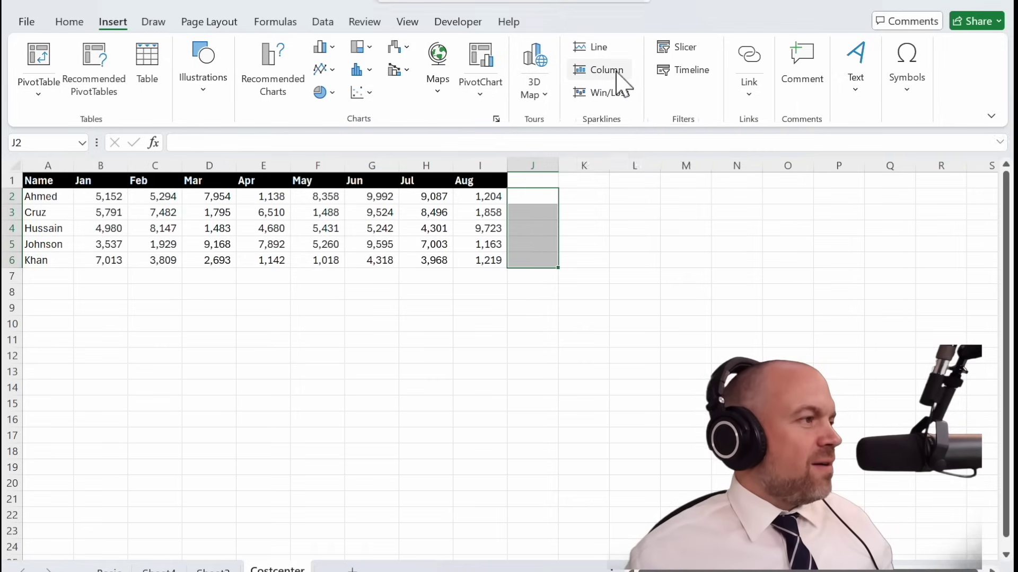
pyautogui.click(618, 74)
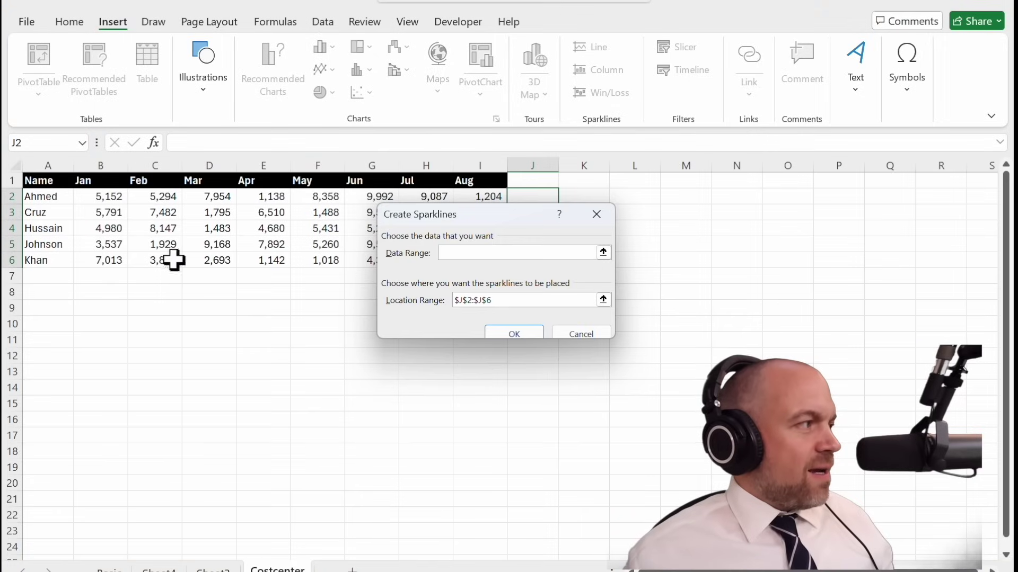
pyautogui.moveTo(112, 200); pyautogui.dragTo(484, 264)
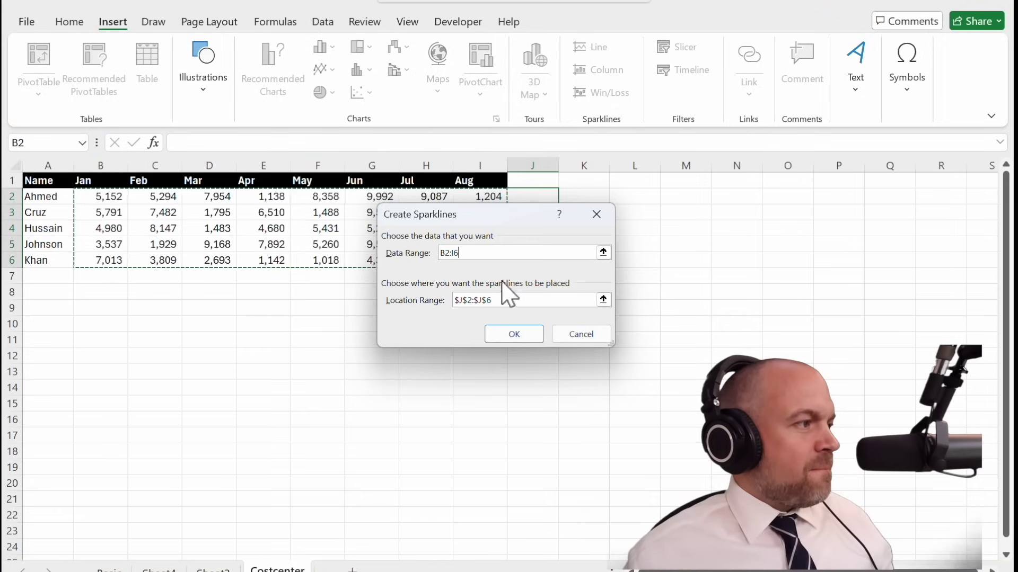
pyautogui.click(512, 333)
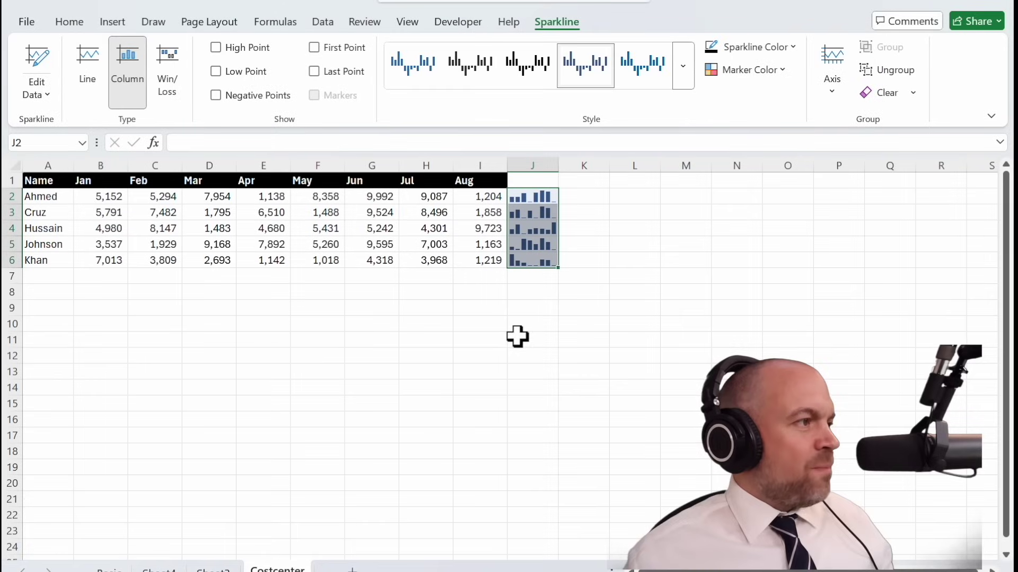
pyautogui.moveTo(565, 176); pyautogui.dragTo(629, 175)
pyautogui.moveTo(548, 325); pyautogui.dragTo(110, 282)
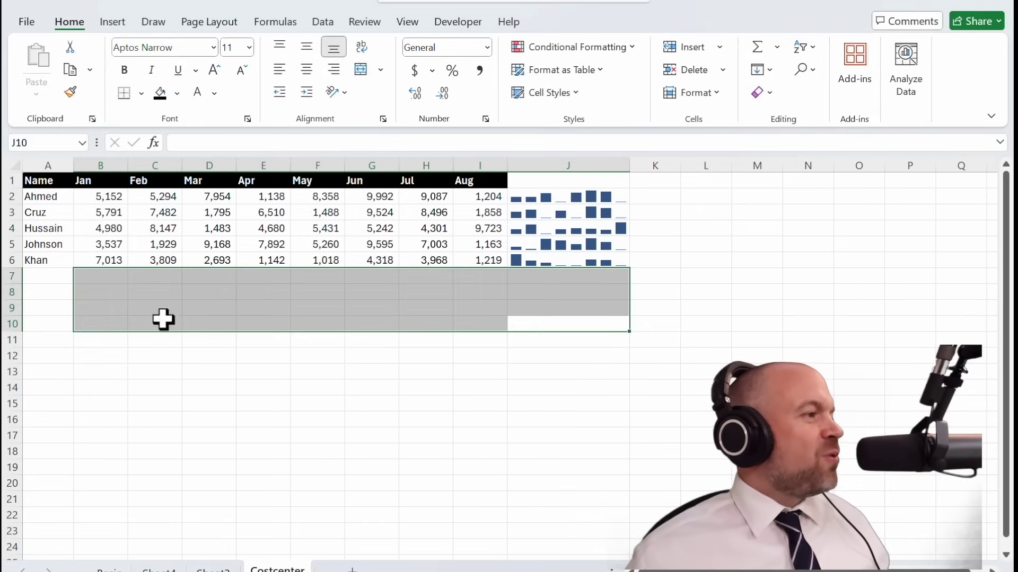
pyautogui.moveTo(592, 183); pyautogui.dragTo(598, 260)
pyautogui.click(568, 354)
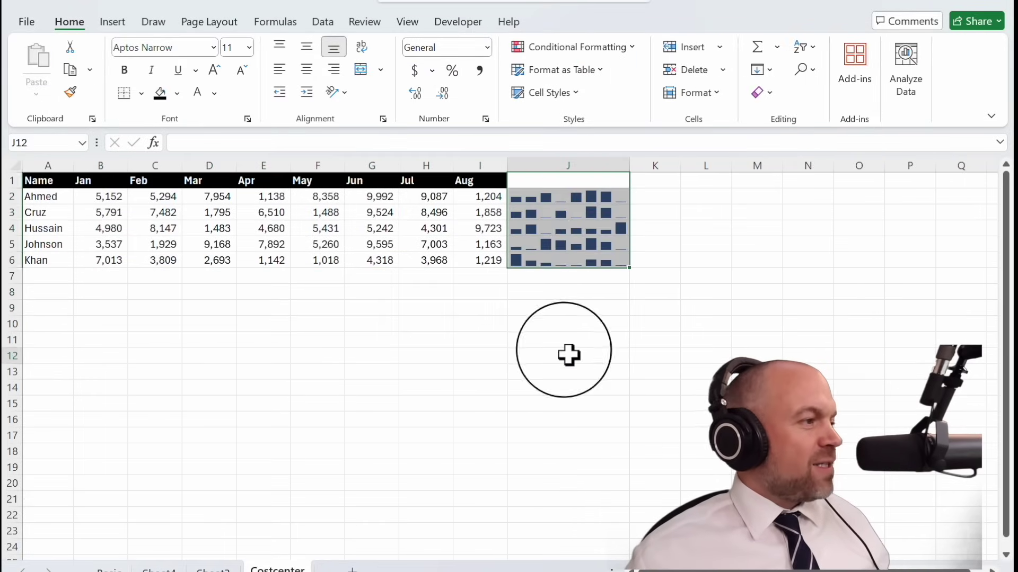